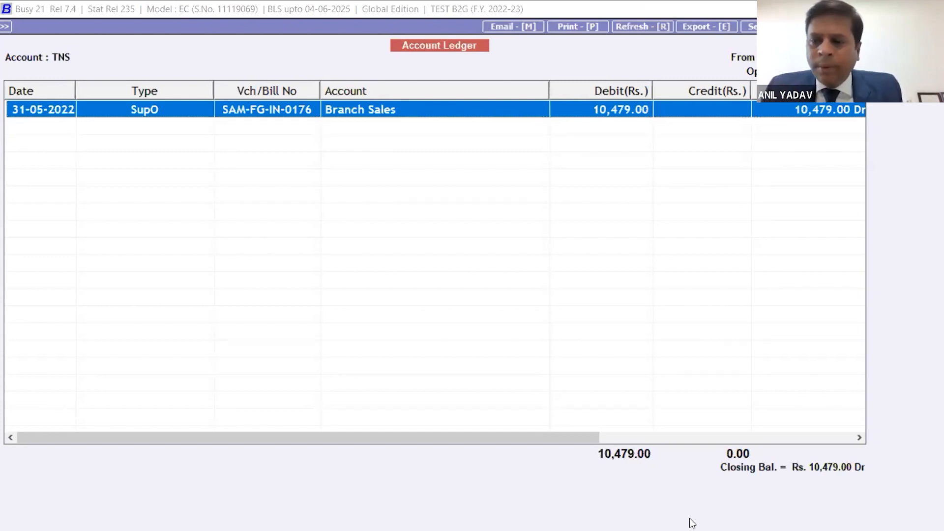
Leave the account ledger report and open the TNS account master for modification.
key(Escape)
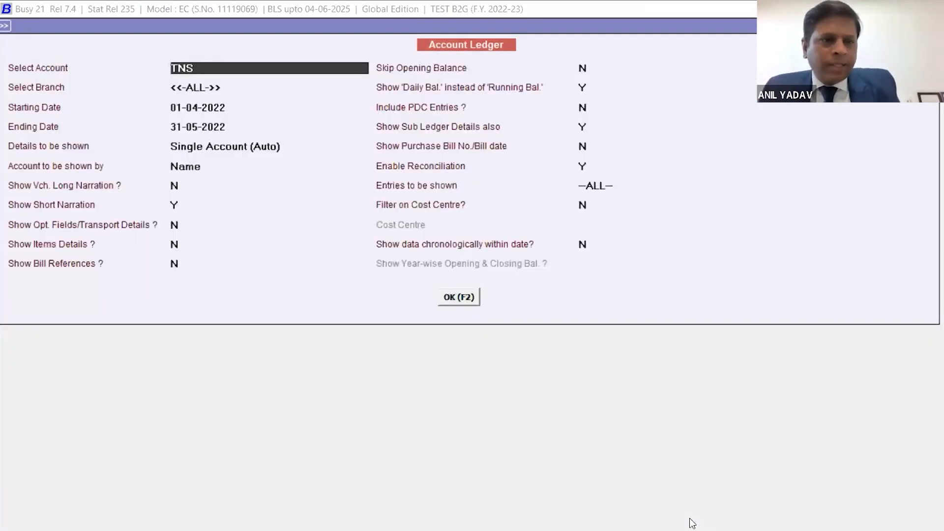
key(Escape)
key(Left)
key(Left)
key(Right)
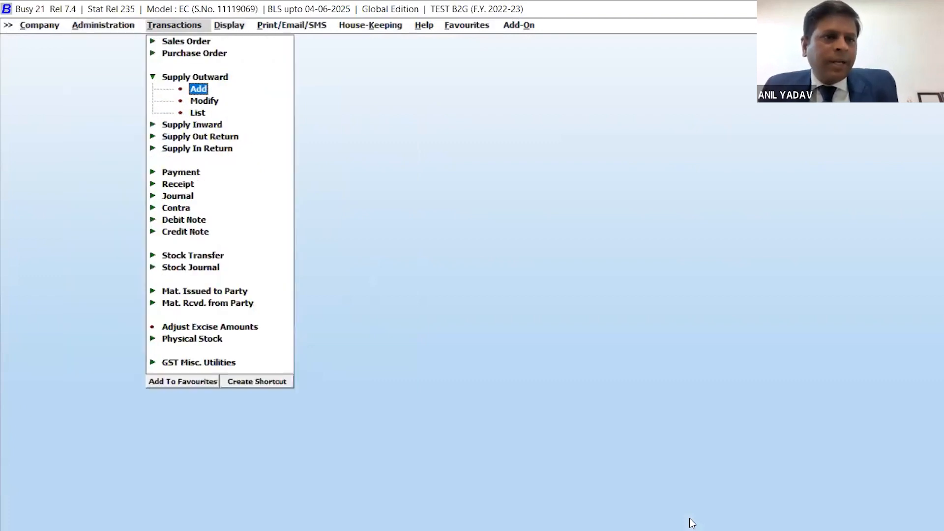
key(Left)
key(Up)
key(Down)
key(Down)
key(Return)
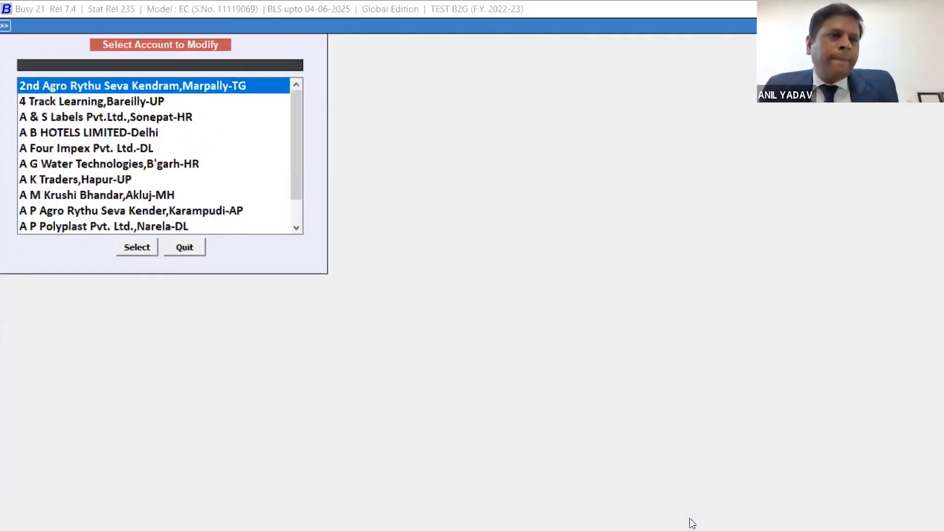
text(TNS)
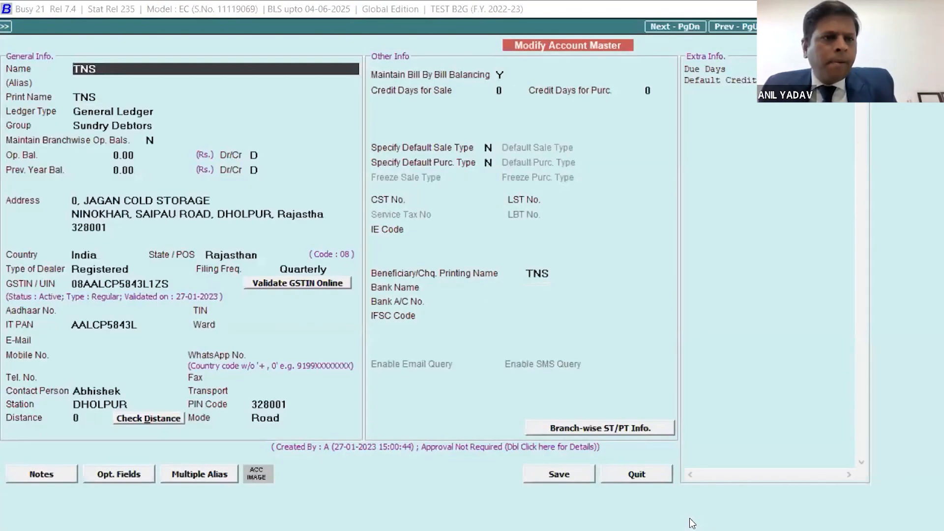
Enter T01 as the alias of the TNS account.
key(Return)
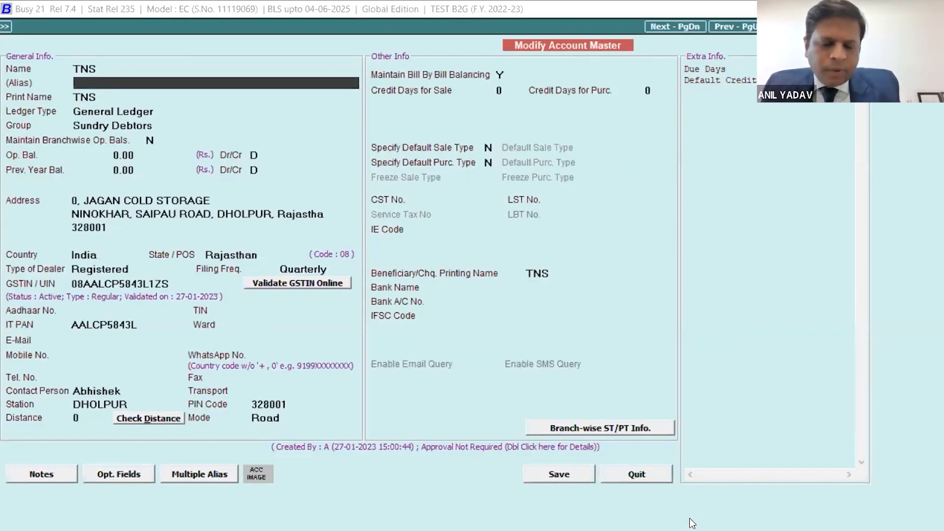
text(T01)
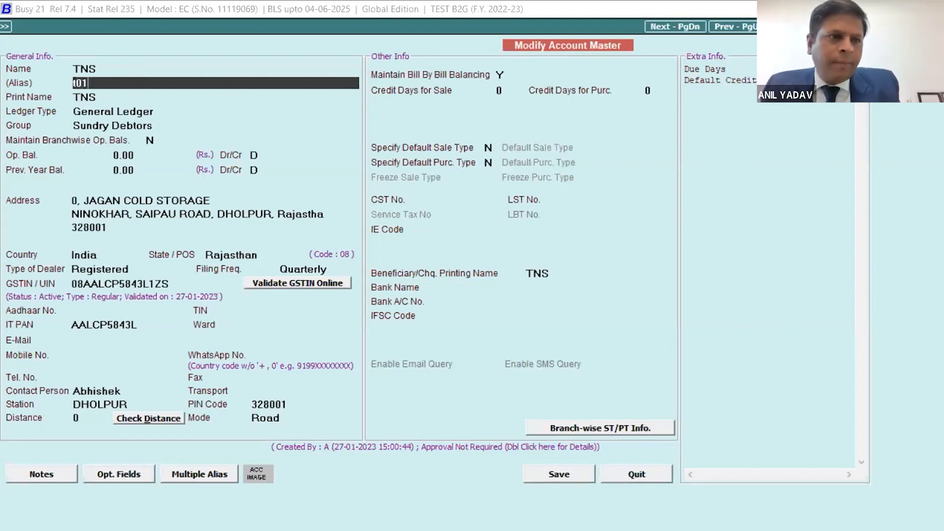
key(Return)
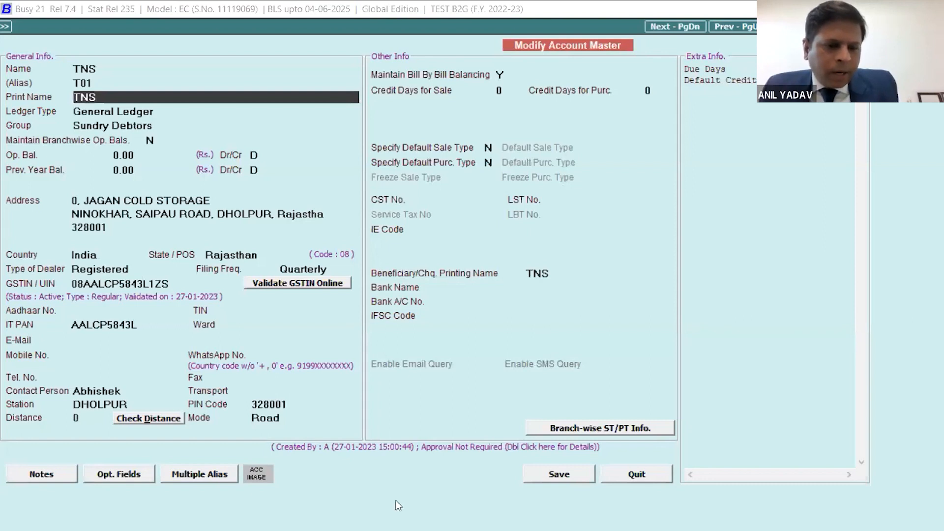
Enable the disabled account image feature, maintaining images with account masters and saving those images in the database.
click(260, 470)
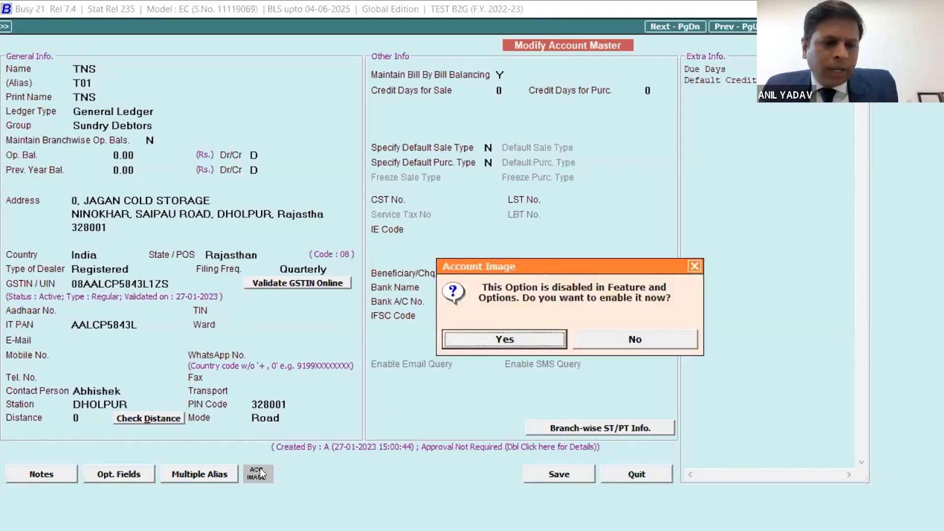
click(497, 338)
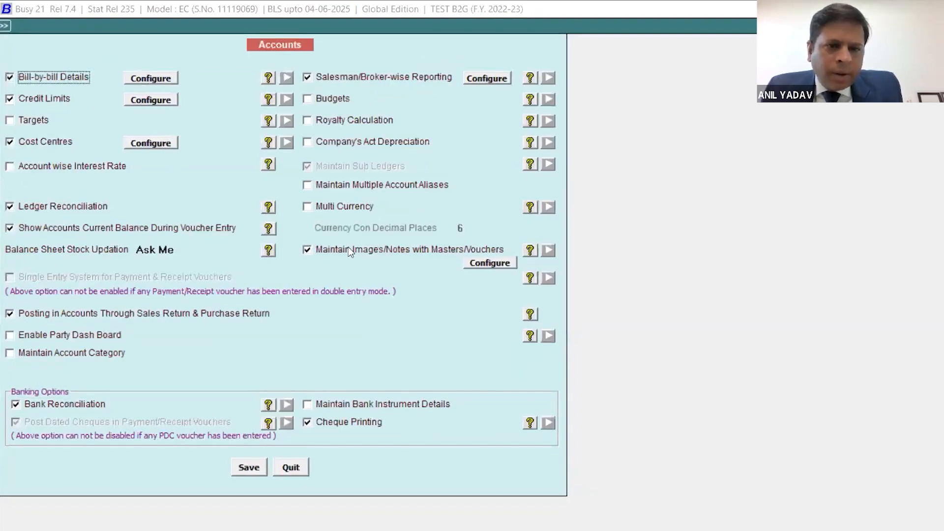
click(488, 263)
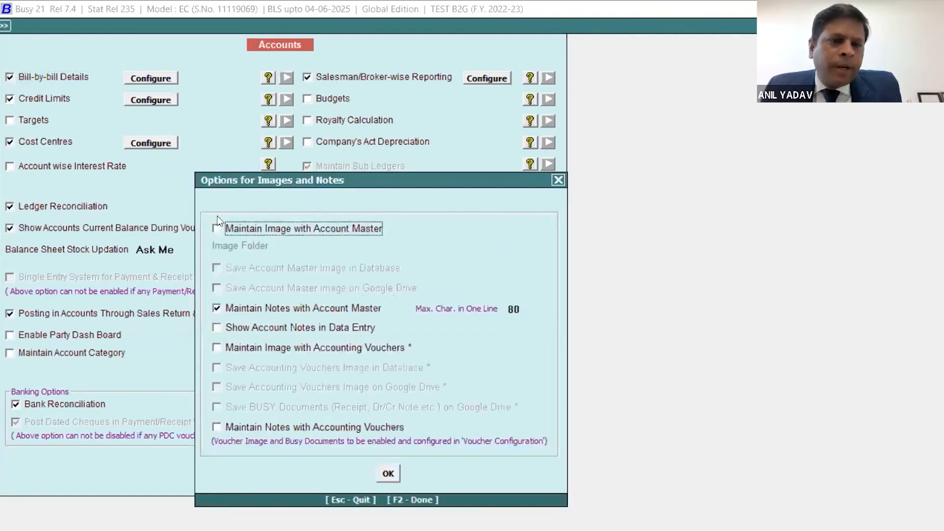
click(227, 231)
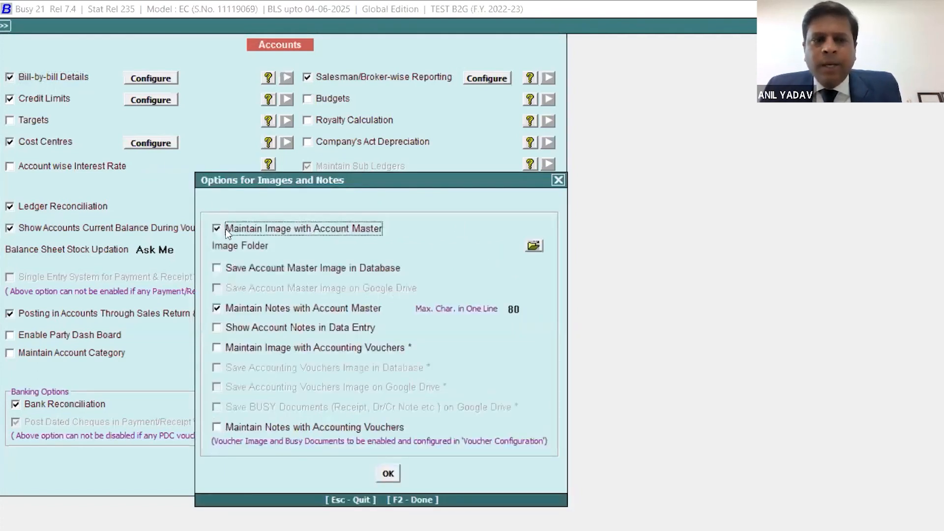
click(540, 247)
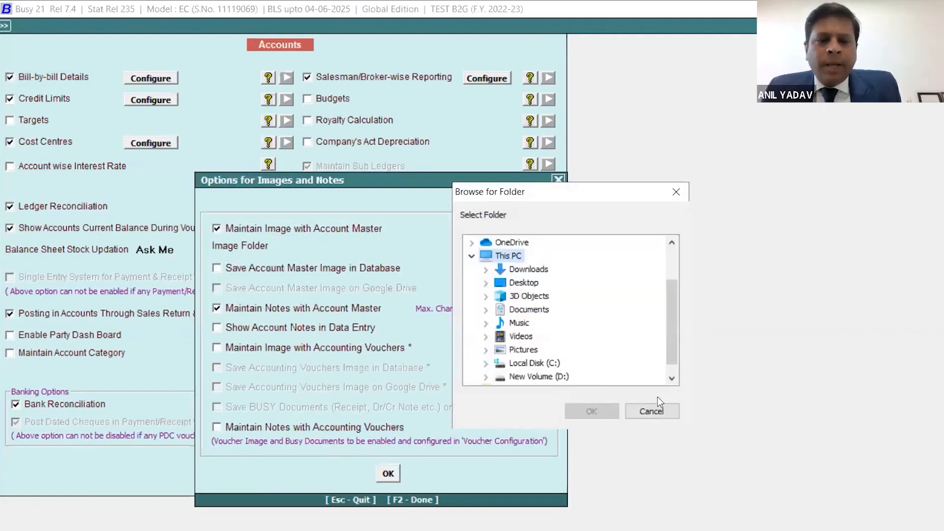
click(652, 411)
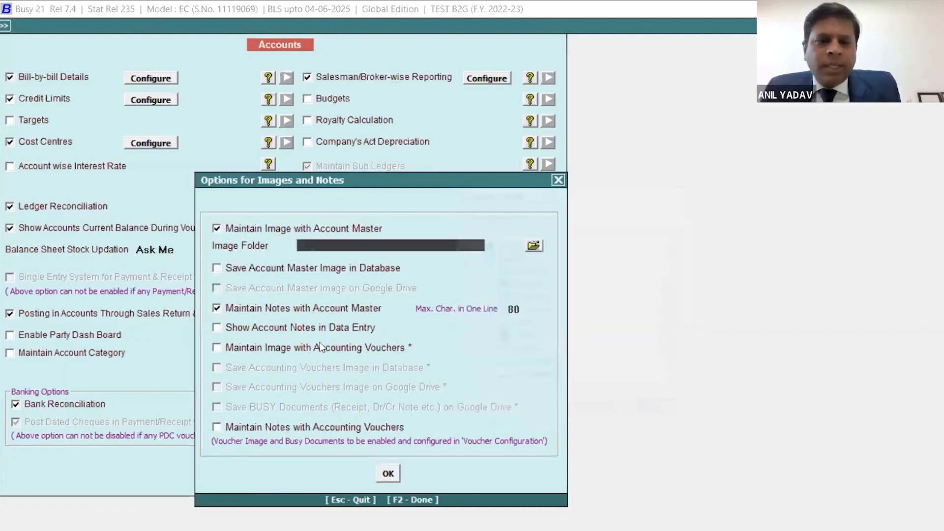
click(218, 268)
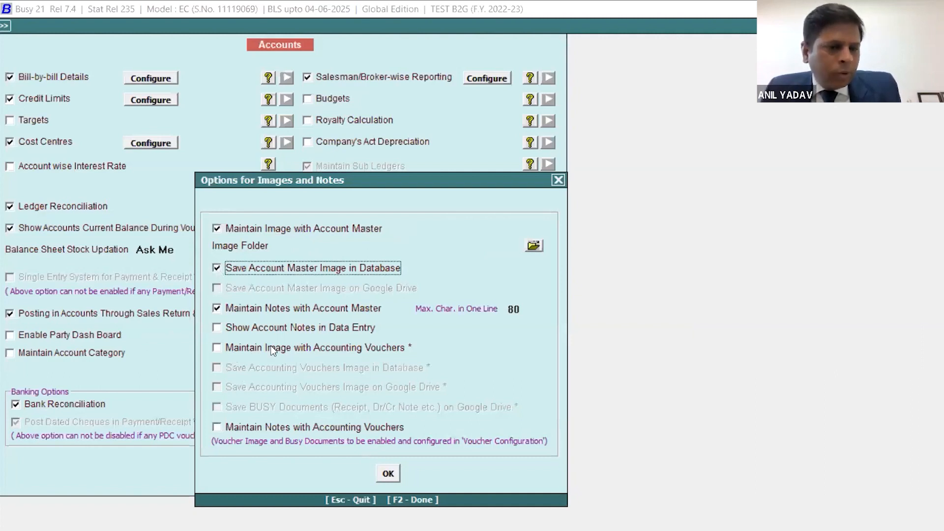
Enable images and notes with accounting vouchers, with voucher images saved in the database, and save the accounts options.
click(252, 346)
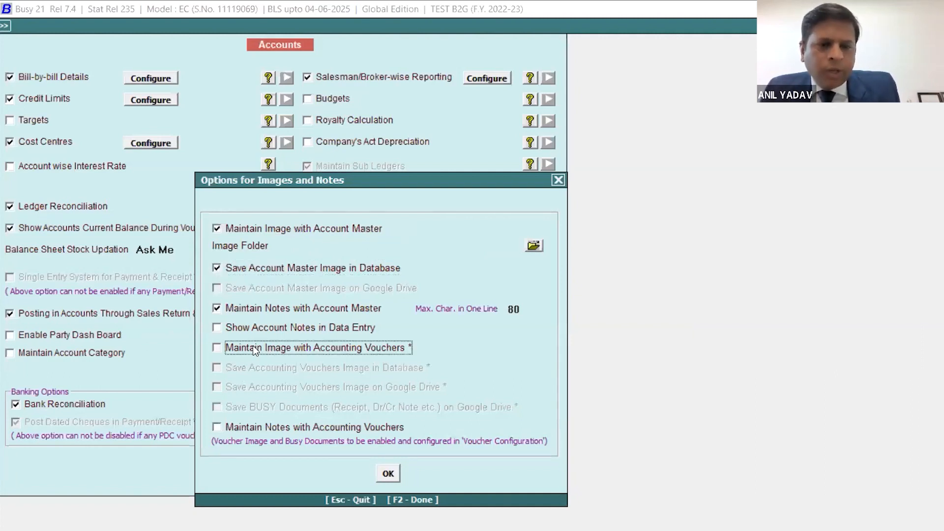
click(238, 366)
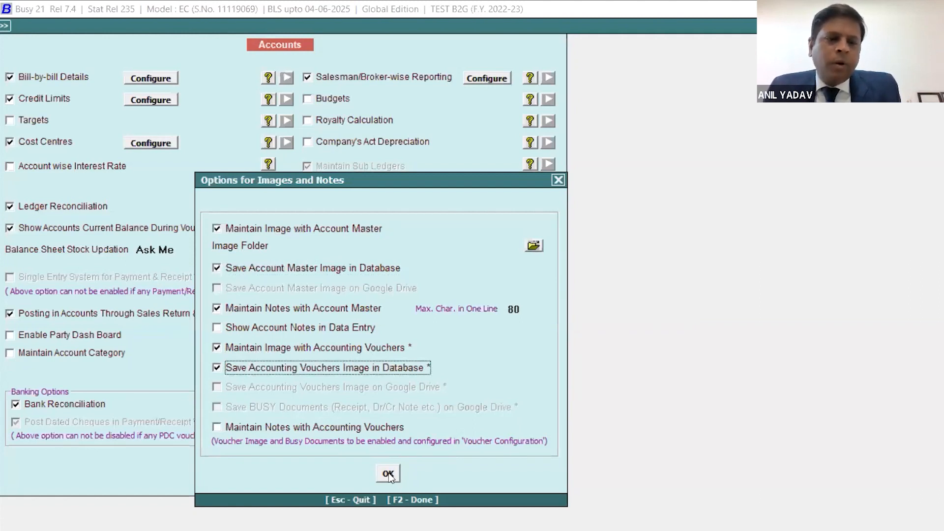
click(315, 428)
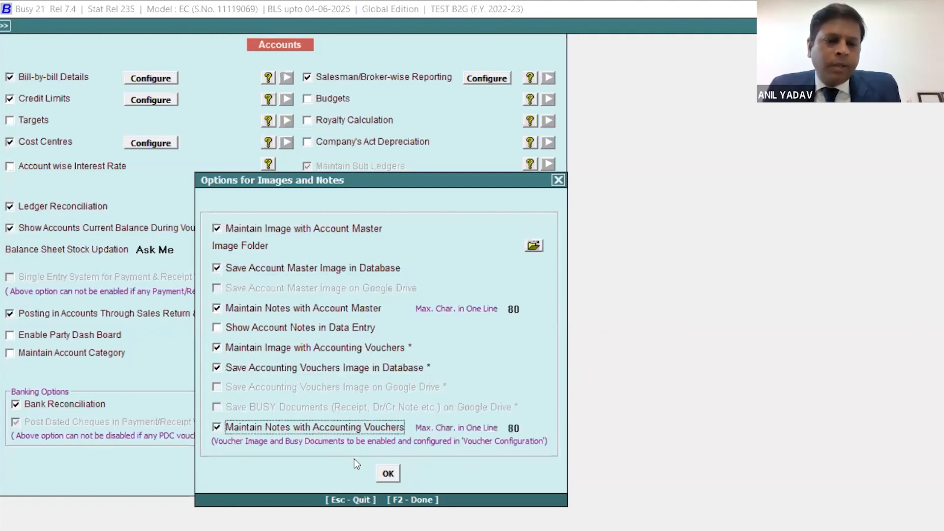
click(388, 474)
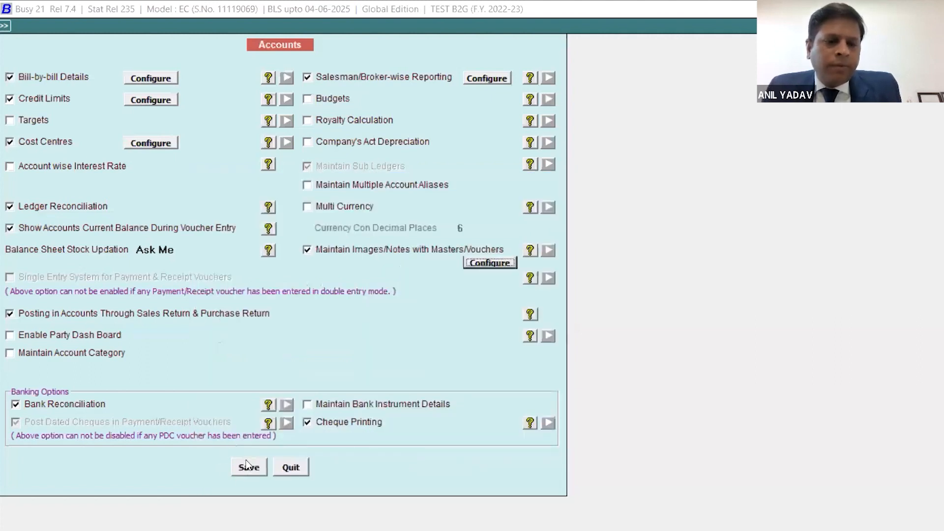
click(245, 462)
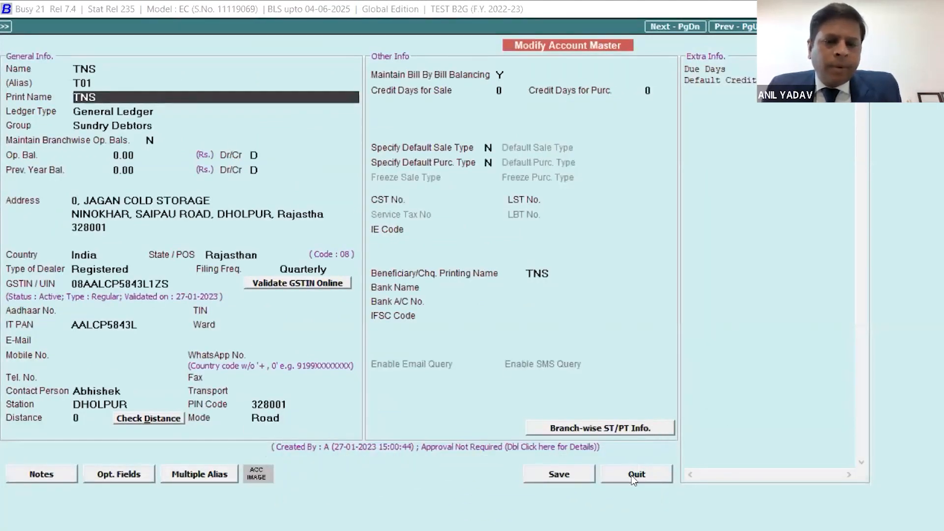
Reopen the TNS account master and save it, agreeing to save a master image in the database.
click(634, 477)
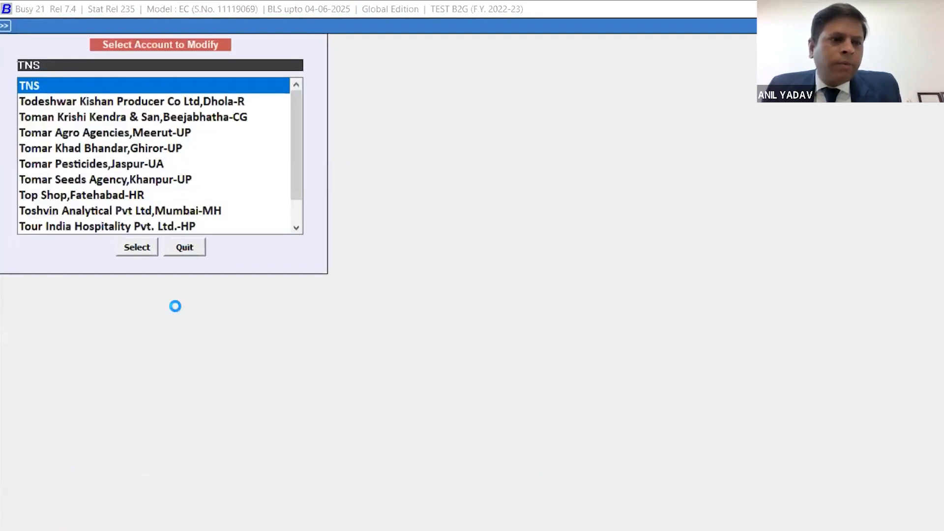
key(Return)
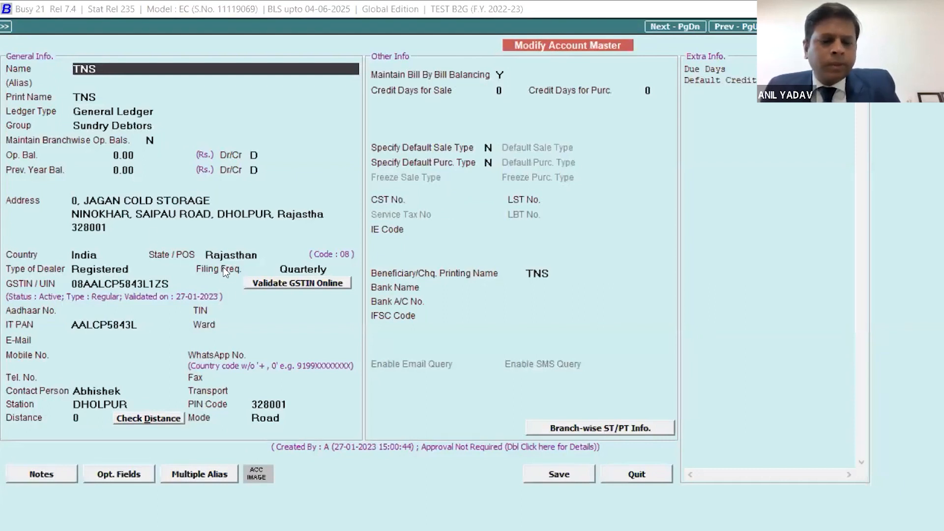
key(F2)
key(Return)
key(Return)
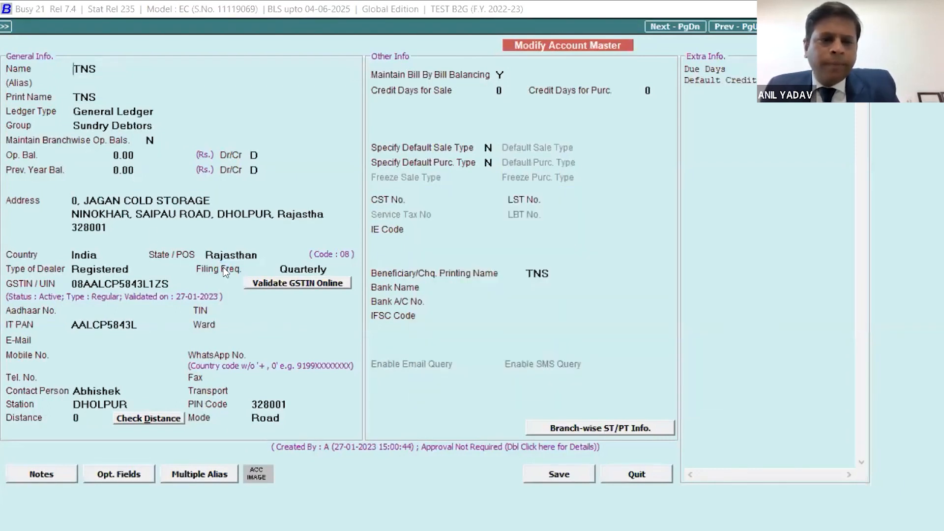
key(F2)
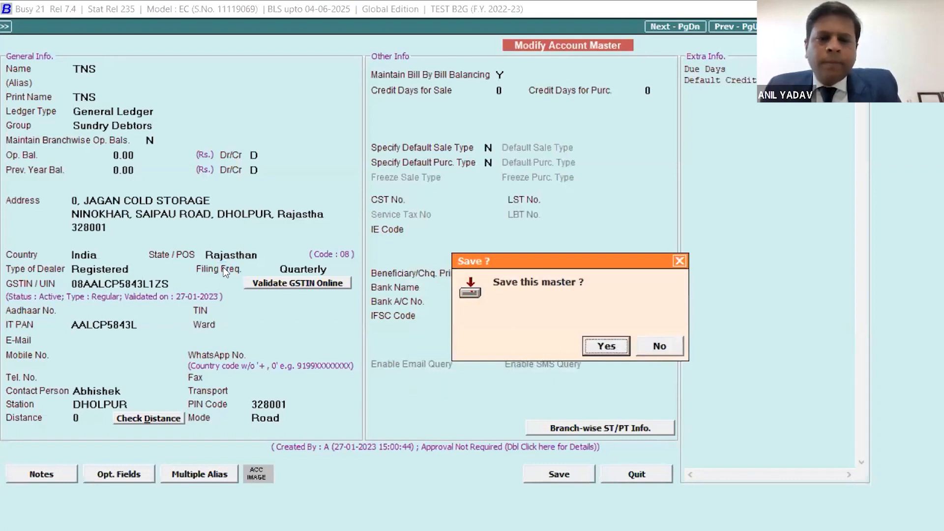
key(Return)
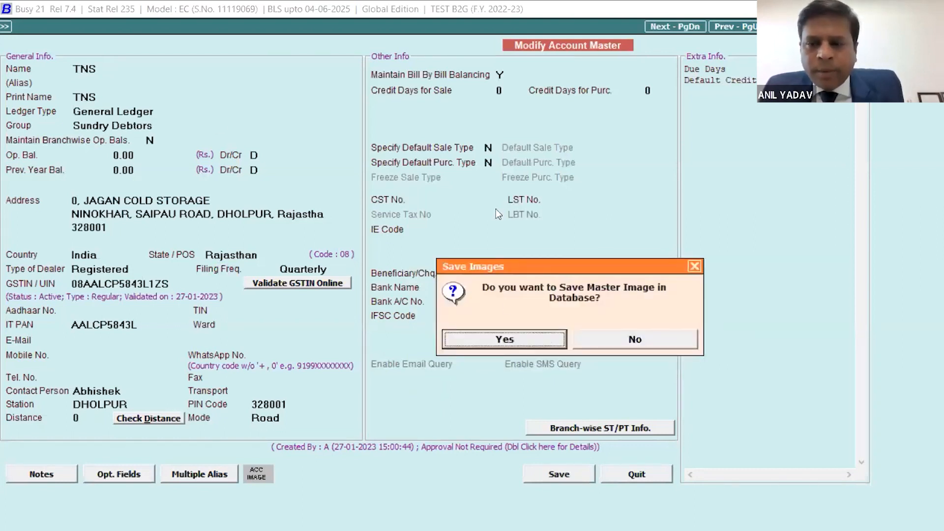
click(497, 340)
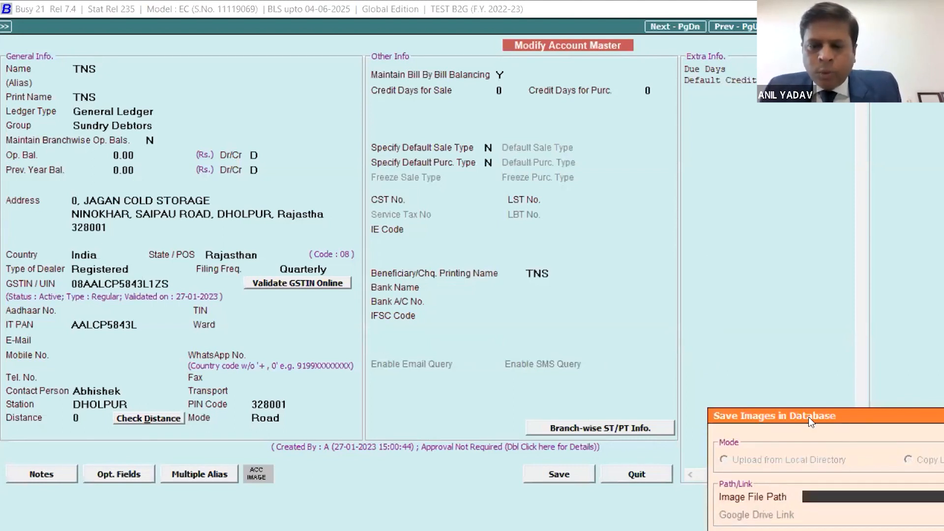
Attach the PDF "1 jun rtn tkt" from the desktop folder Intech Backup as the account's image and save it.
drag(808, 417, 526, 326)
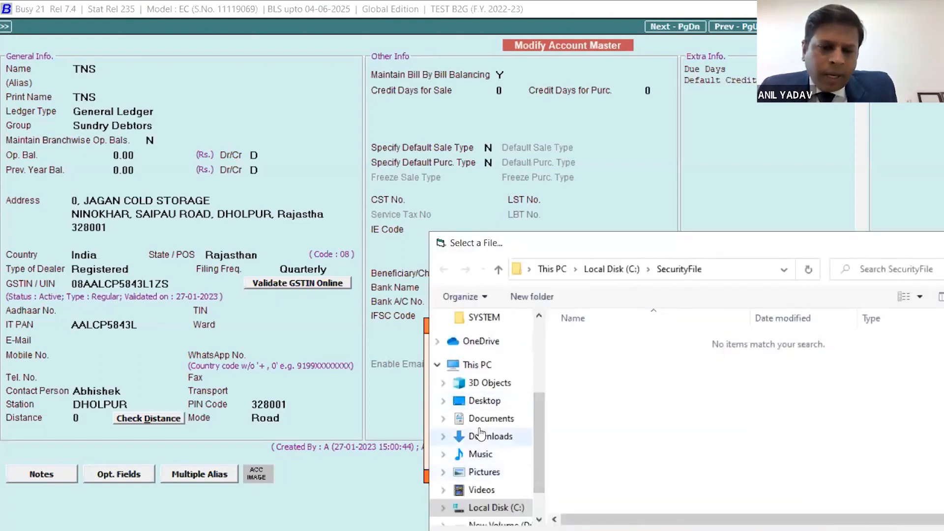
click(480, 473)
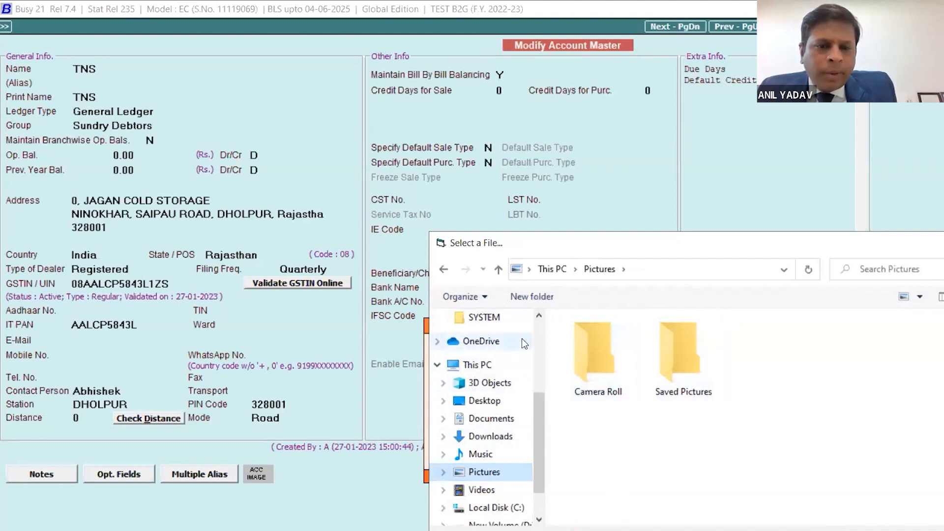
scroll(536, 337, up, 3)
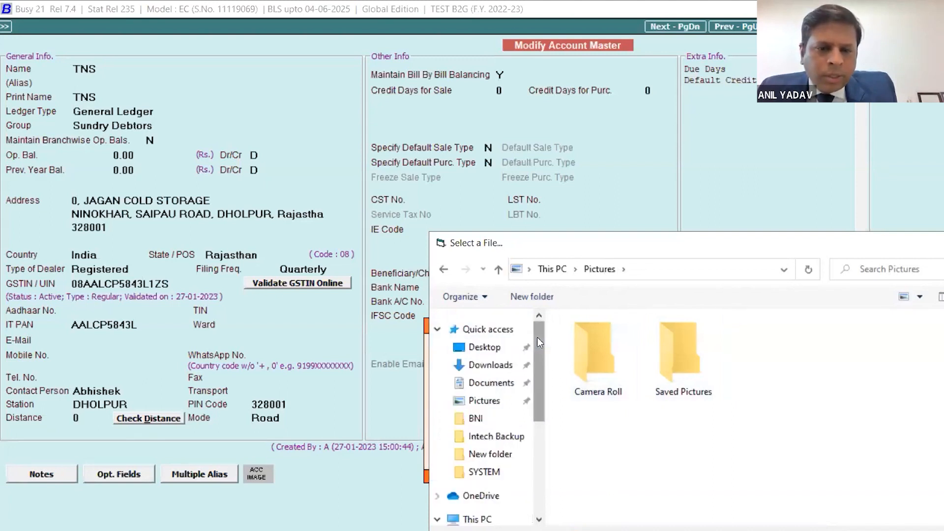
click(487, 349)
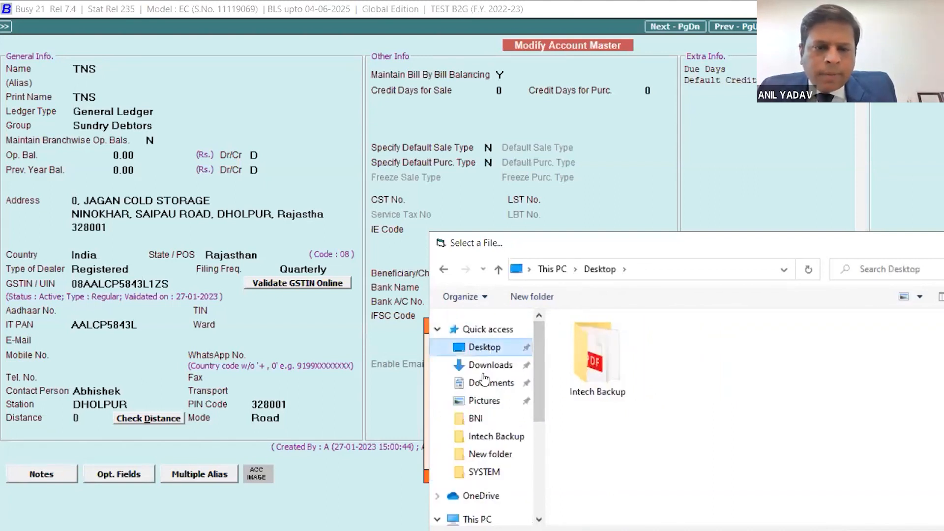
click(589, 365)
double_click(589, 366)
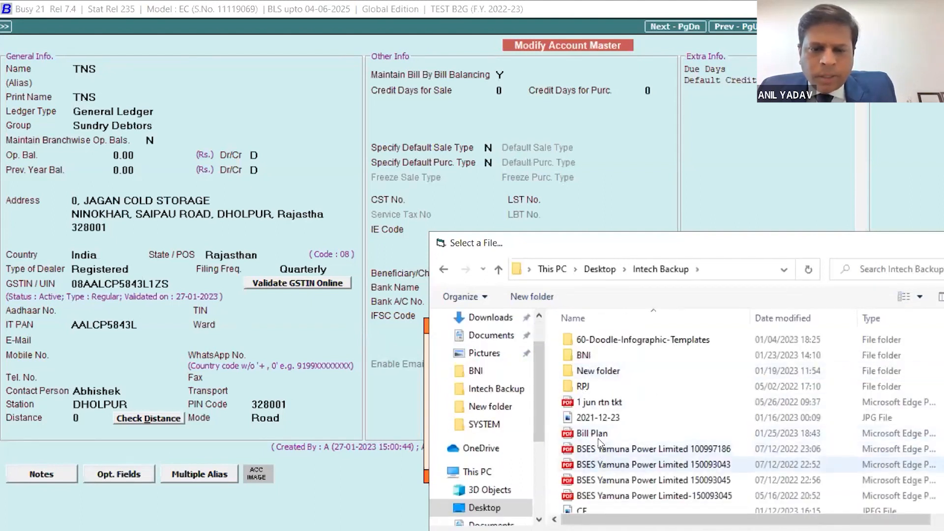
key(2)
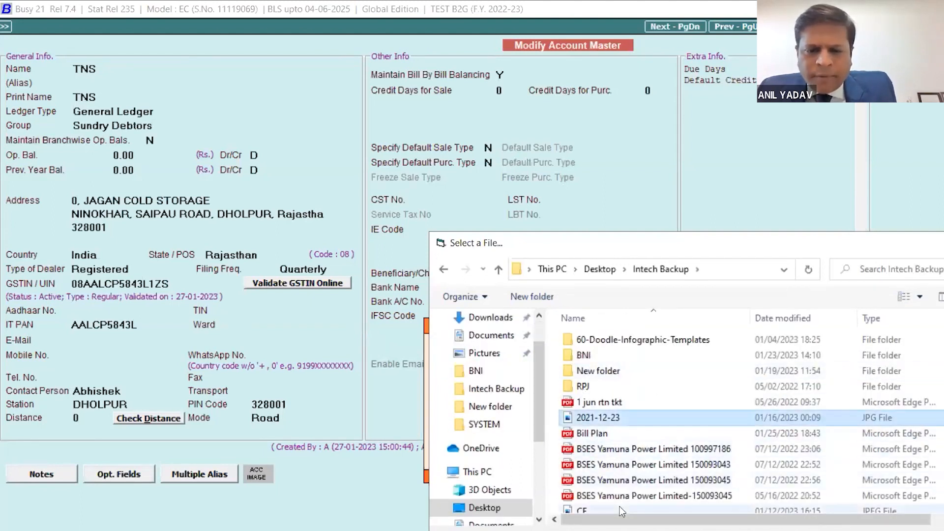
double_click(583, 402)
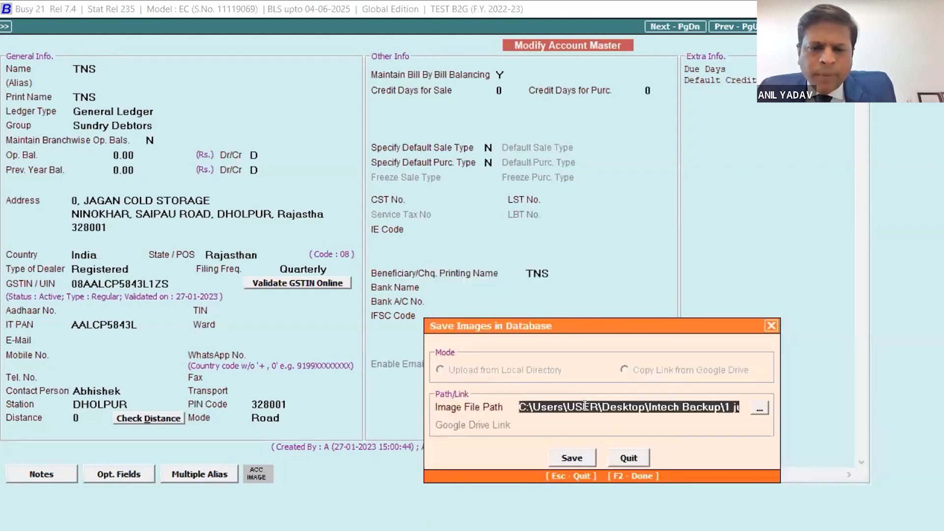
click(569, 458)
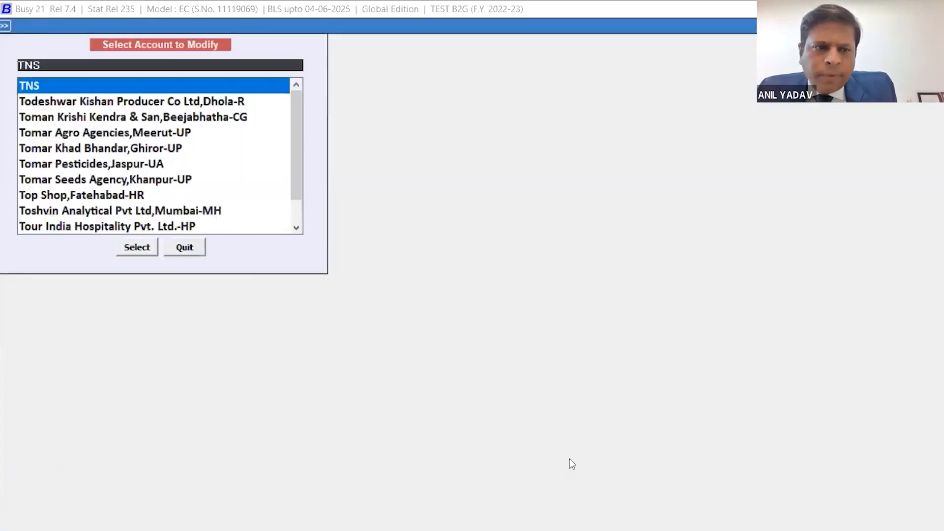
Reopen the TNS account master and view its attached PDF.
click(141, 247)
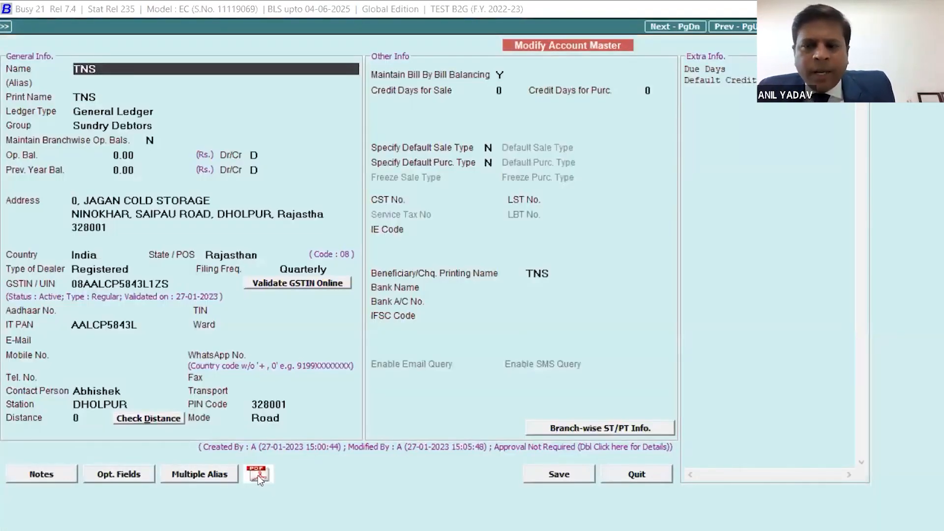
click(258, 475)
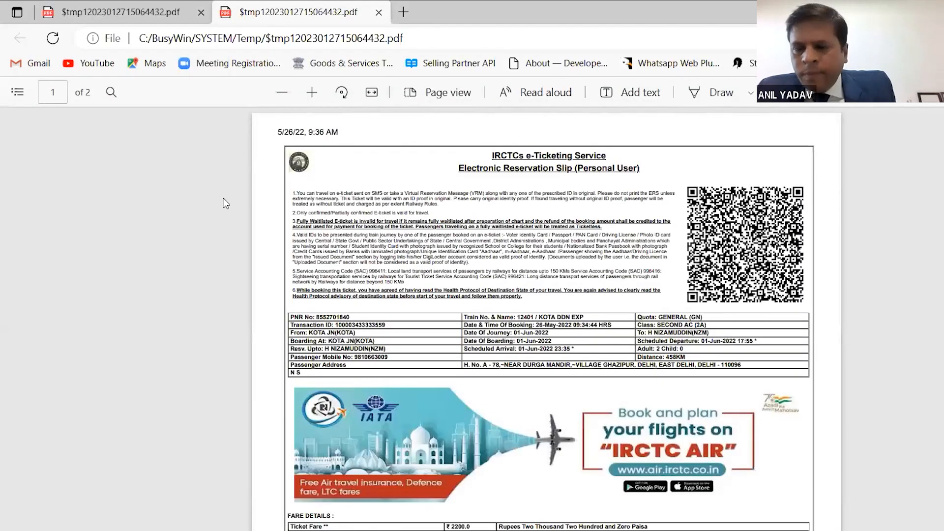
Look through the pages of the attached ticket PDF and close both open copies.
scroll(223, 198, down, 2)
scroll(223, 199, down, 10)
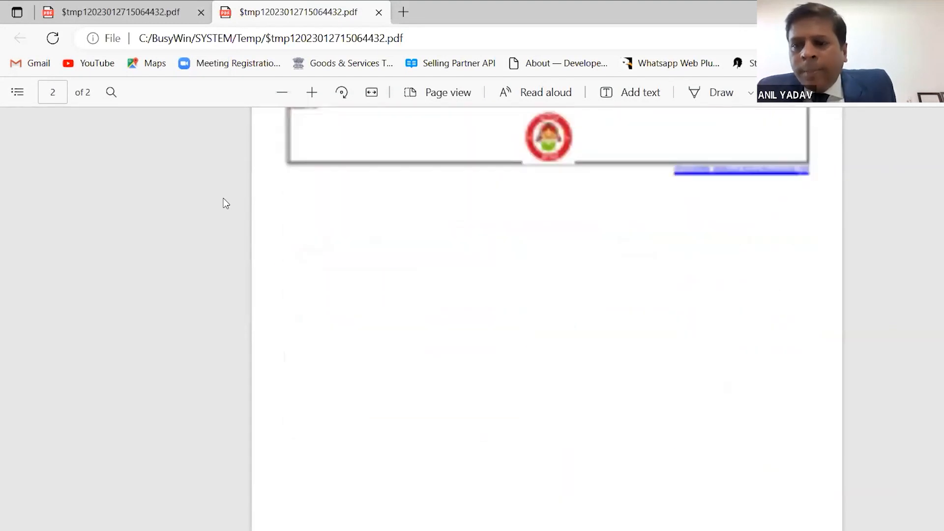
scroll(223, 199, up, 5)
scroll(223, 198, up, 10)
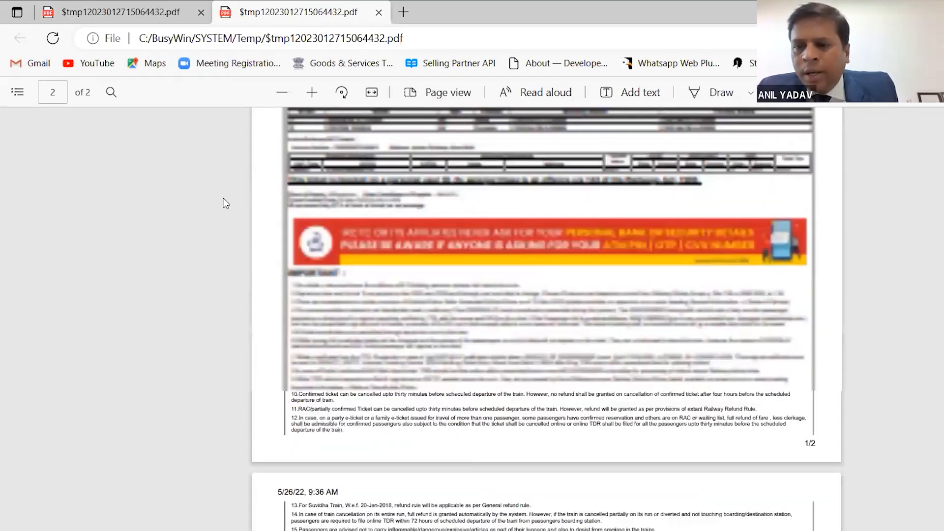
click(378, 14)
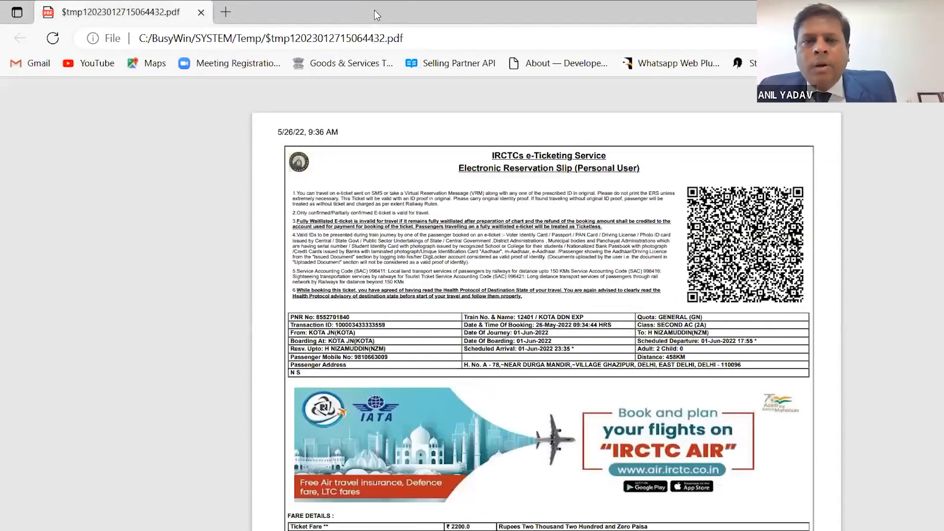
click(200, 12)
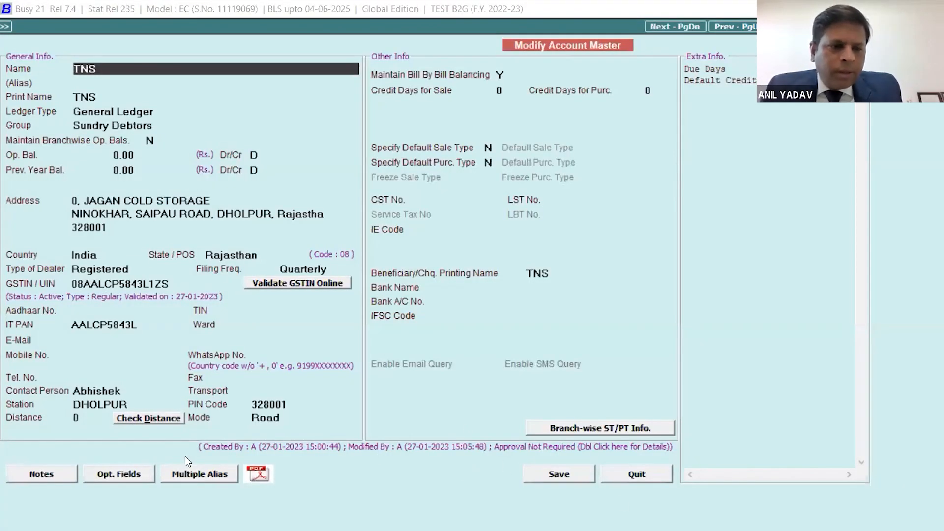
Enter several lines of sample text in the TNS account's notes.
click(33, 476)
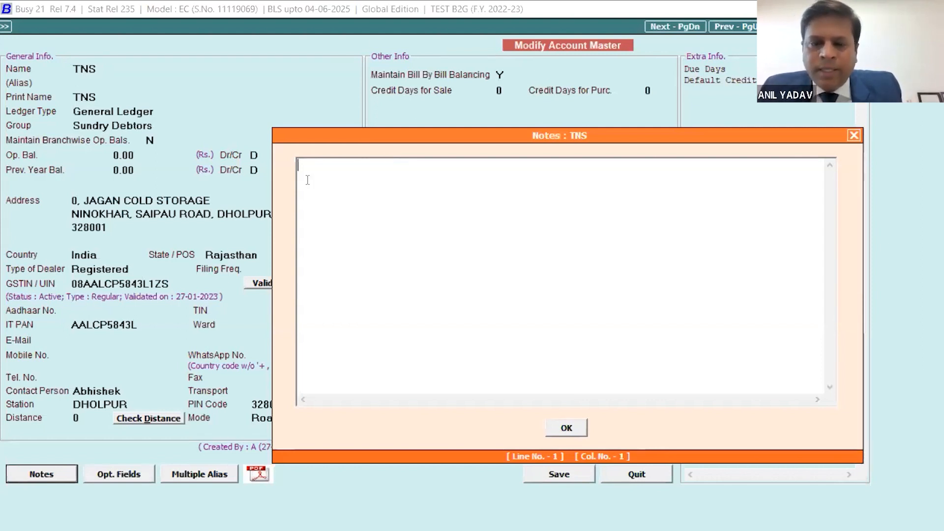
text(d)
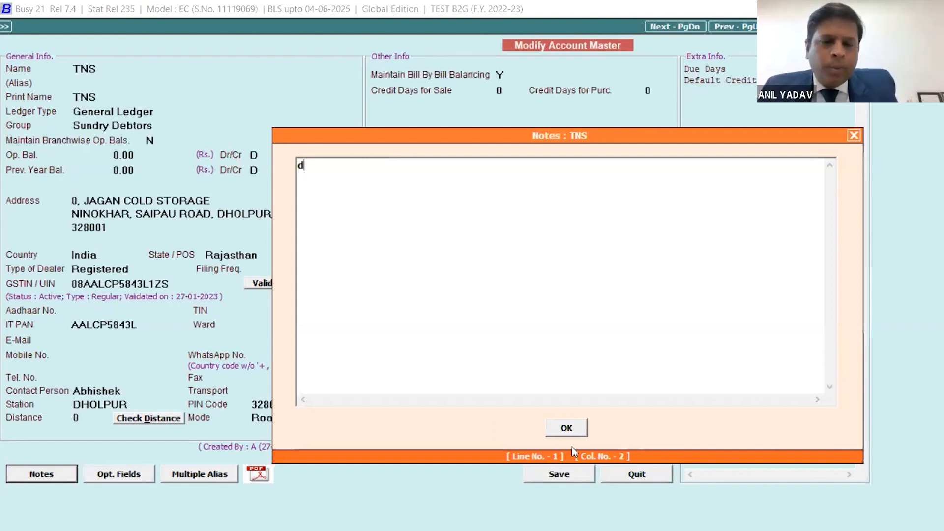
text(asda ssa sa fdsf ds sg)
key(Return)
text(s)
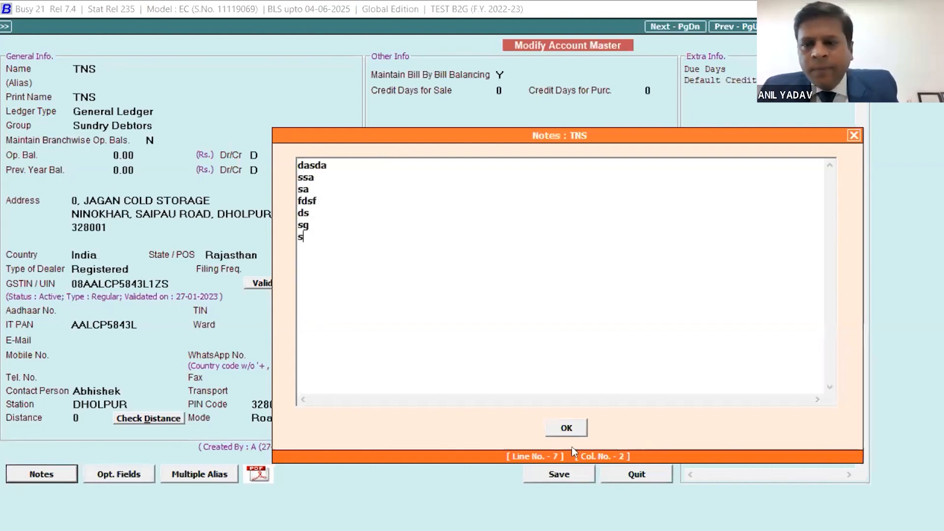
Erase all the sample text from the TNS account's notes and close them.
key(BackSpace)
key(BackSpace)
key(BackSpace)
key(BackSpace)
key(BackSpace)
key(BackSpace)
key(BackSpace)
key(BackSpace)
key(BackSpace)
key(BackSpace)
key(BackSpace)
key(BackSpace)
key(BackSpace)
key(BackSpace)
key(BackSpace)
key(BackSpace)
key(BackSpace)
key(BackSpace)
key(BackSpace)
key(BackSpace)
key(BackSpace)
key(BackSpace)
key(BackSpace)
key(BackSpace)
key(BackSpace)
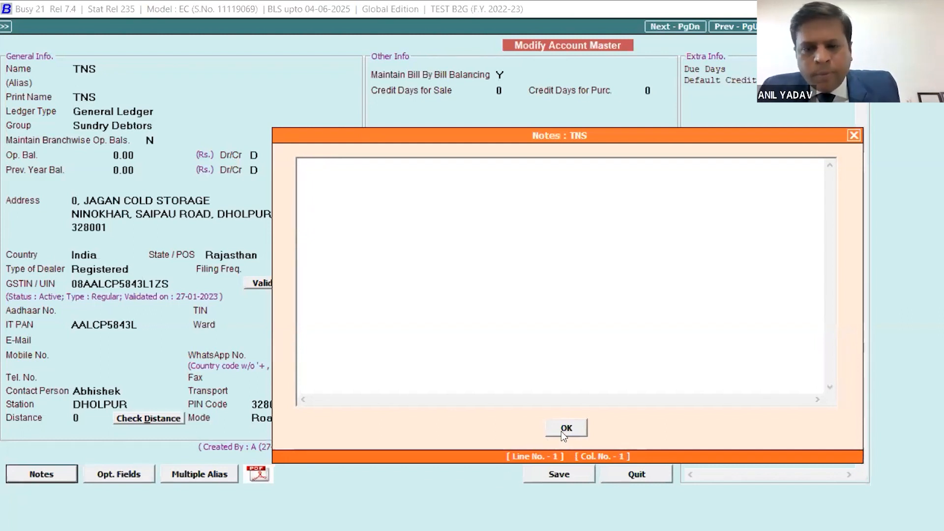
click(563, 429)
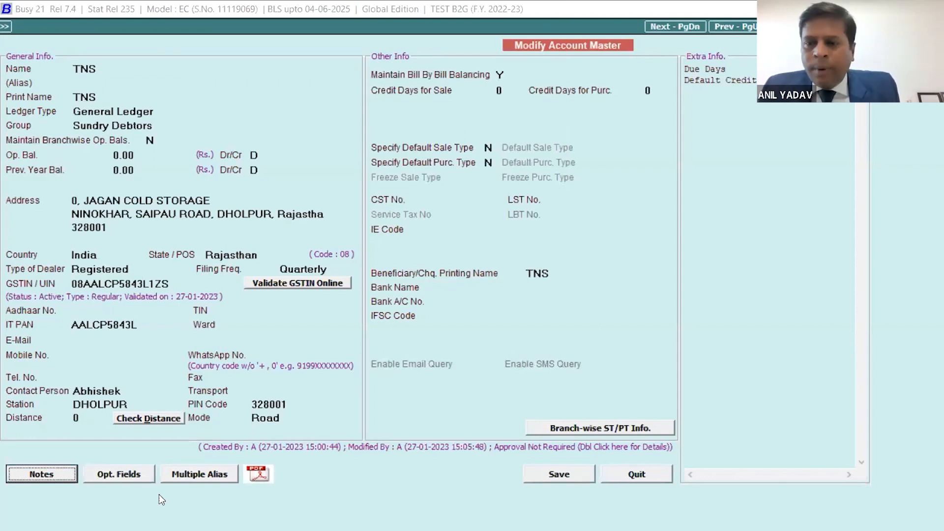
View the TNS account's optional fields and close them without changes.
click(116, 480)
key(alt+Tab)
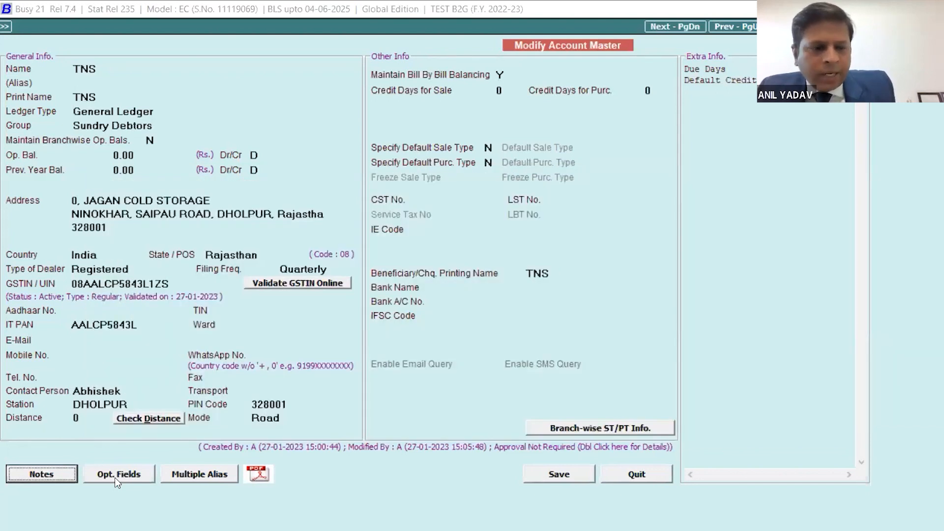
click(116, 480)
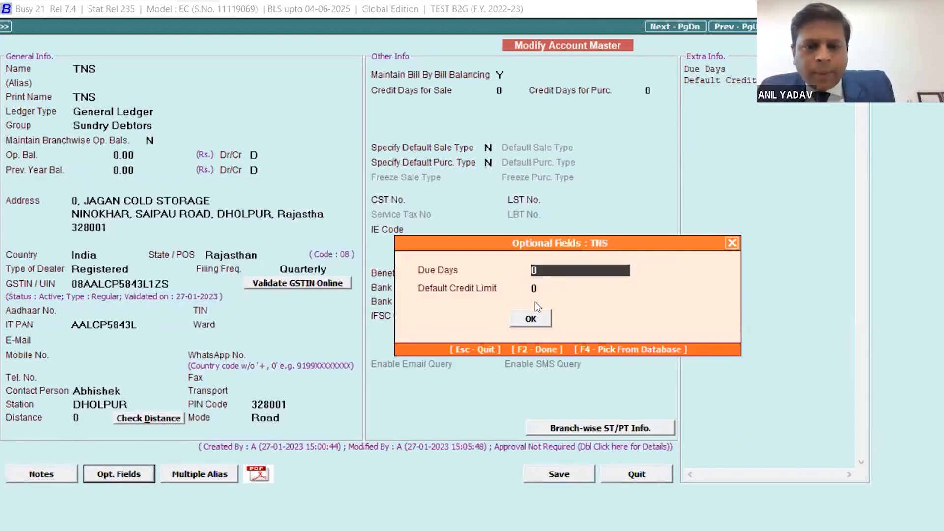
click(729, 243)
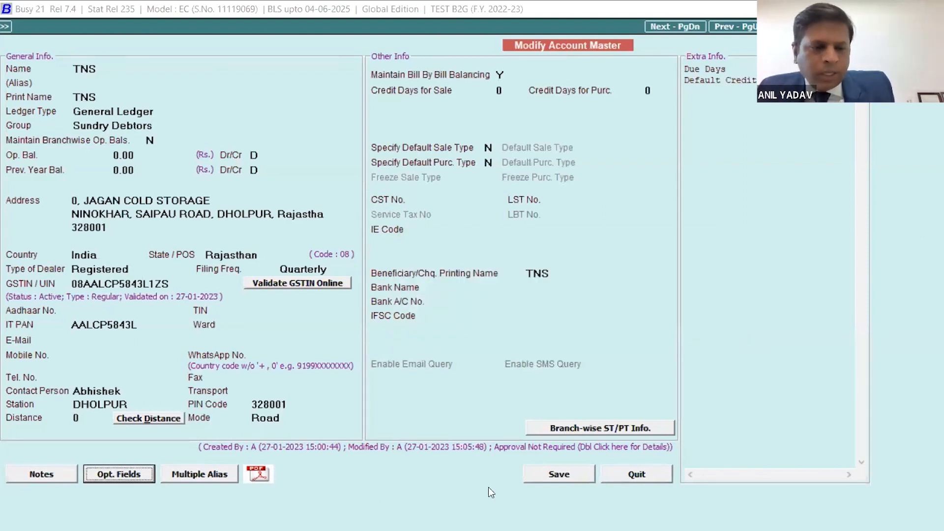
Open Masters Configuration and choose Account as the master type.
click(6, 28)
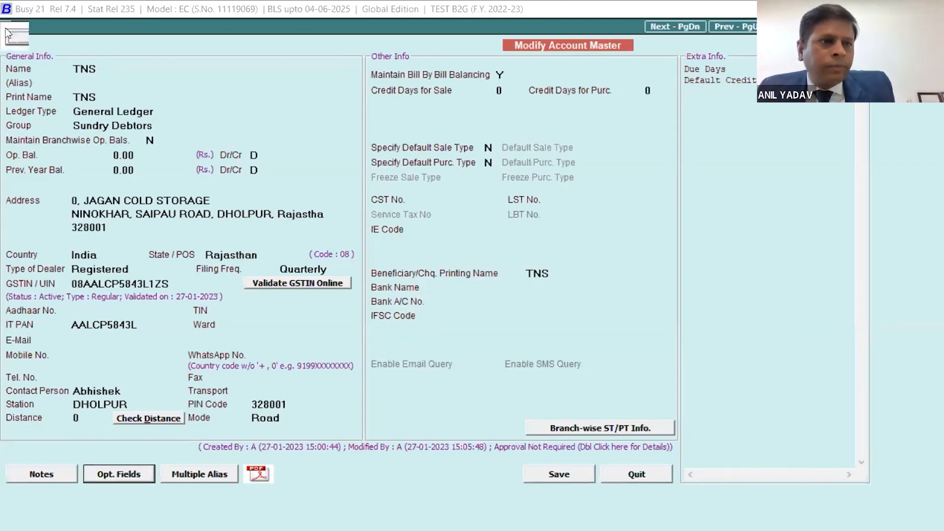
click(81, 42)
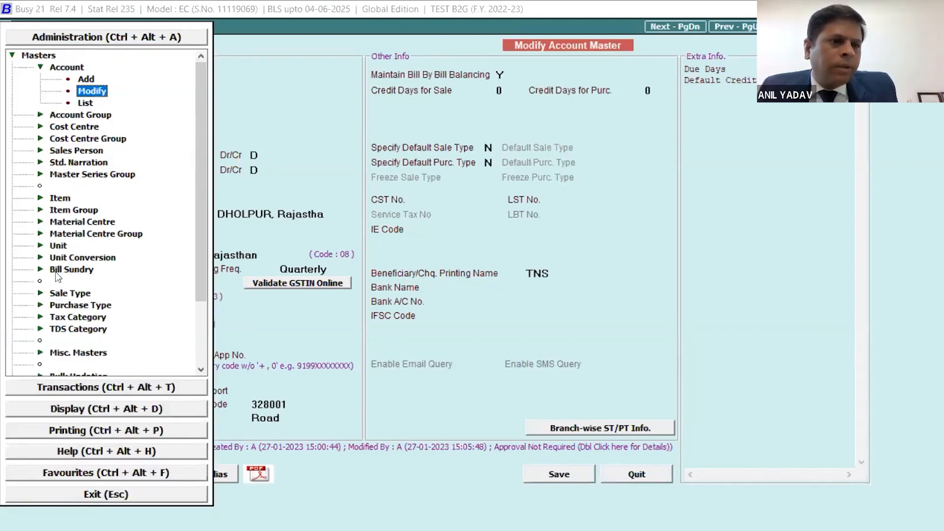
click(32, 57)
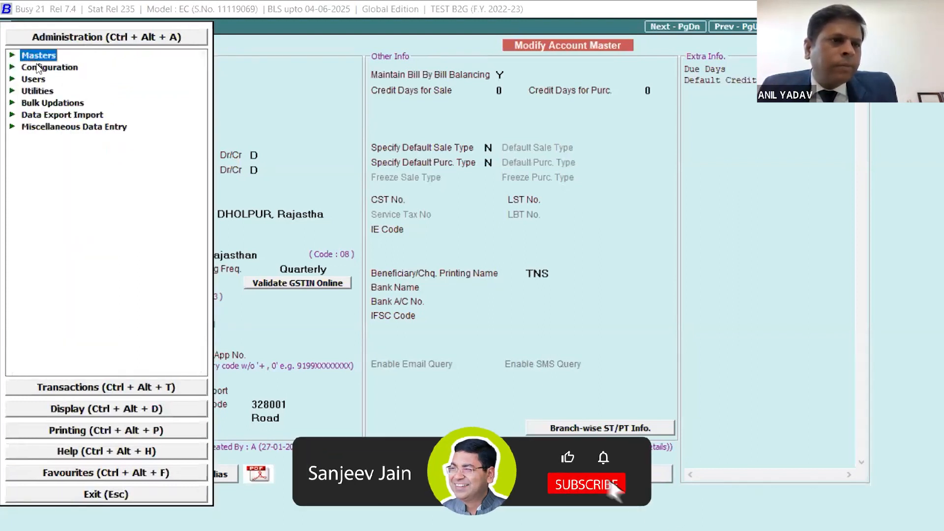
click(36, 67)
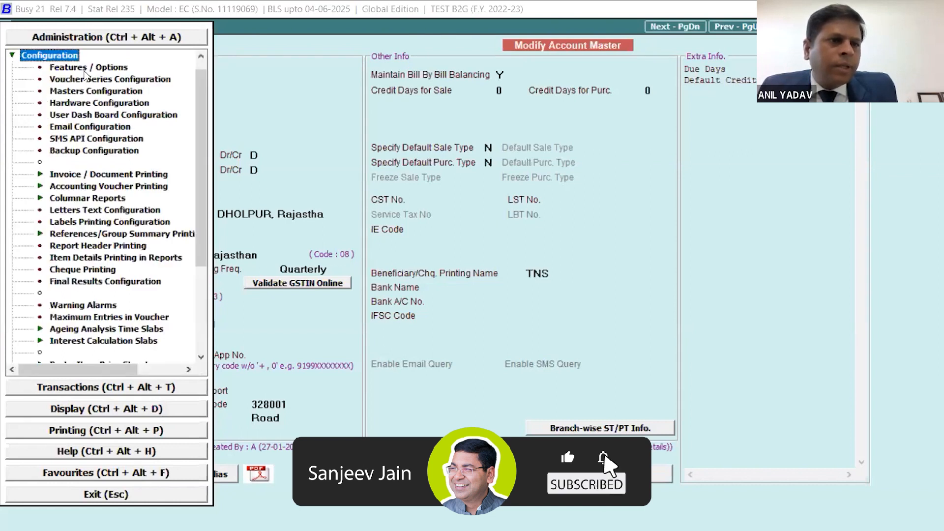
click(81, 66)
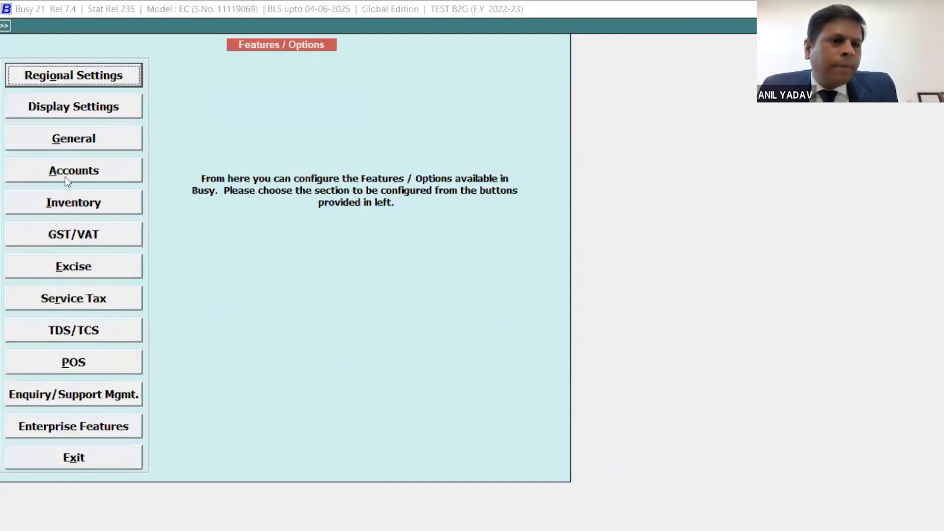
click(103, 459)
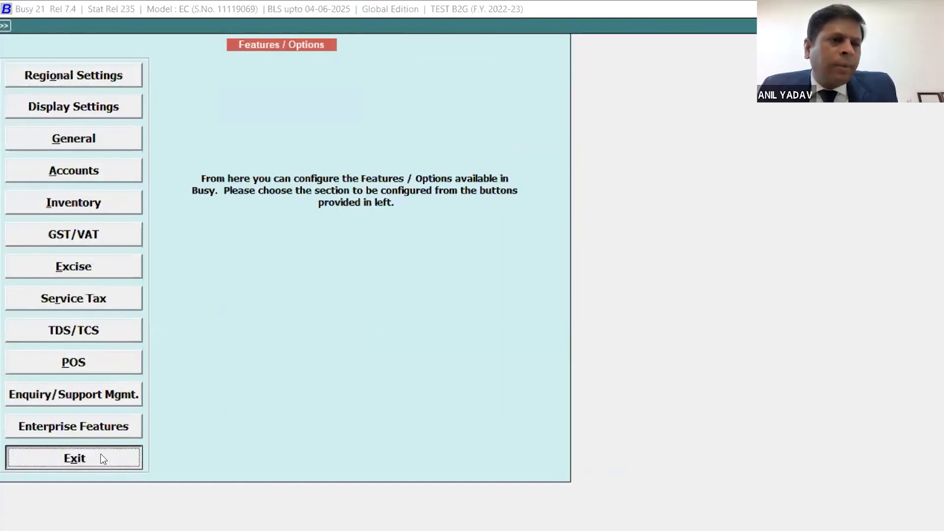
click(57, 91)
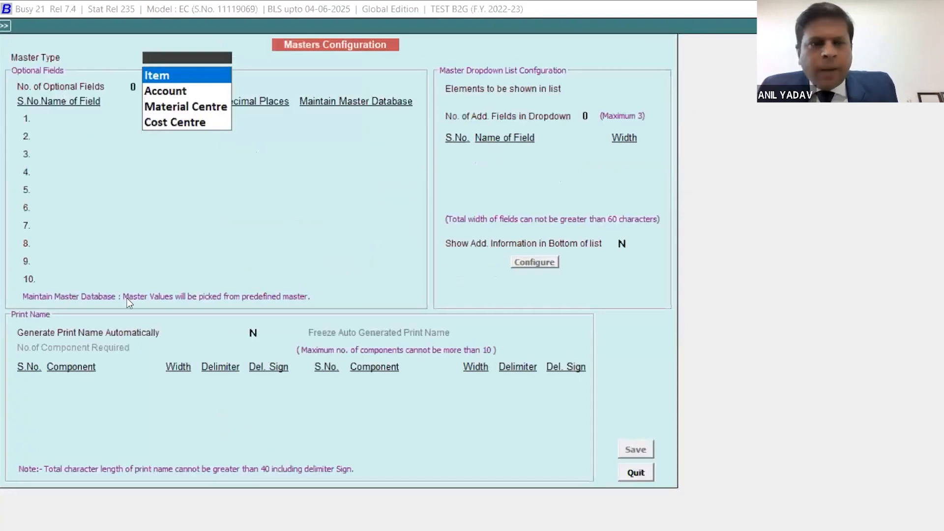
key(Down)
key(Up)
key(Down)
key(Down)
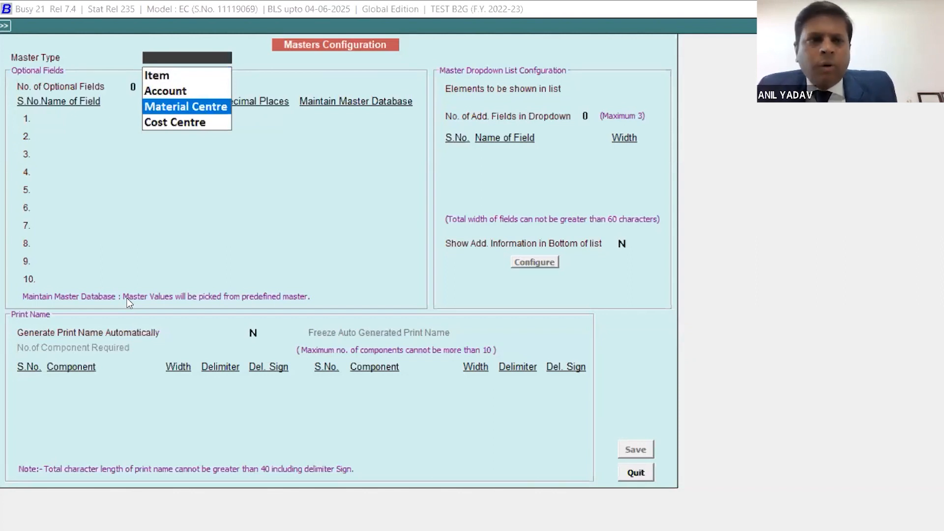
key(Down)
key(Up)
key(Up)
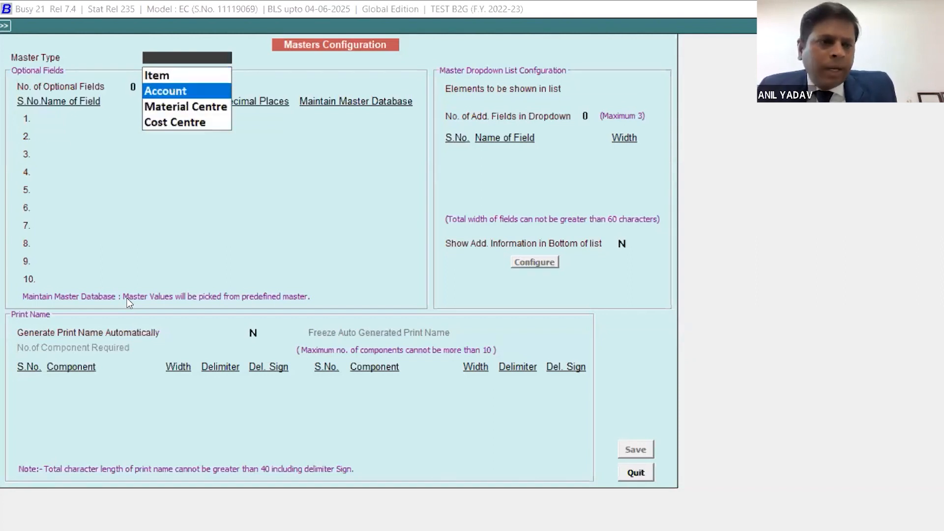
key(Return)
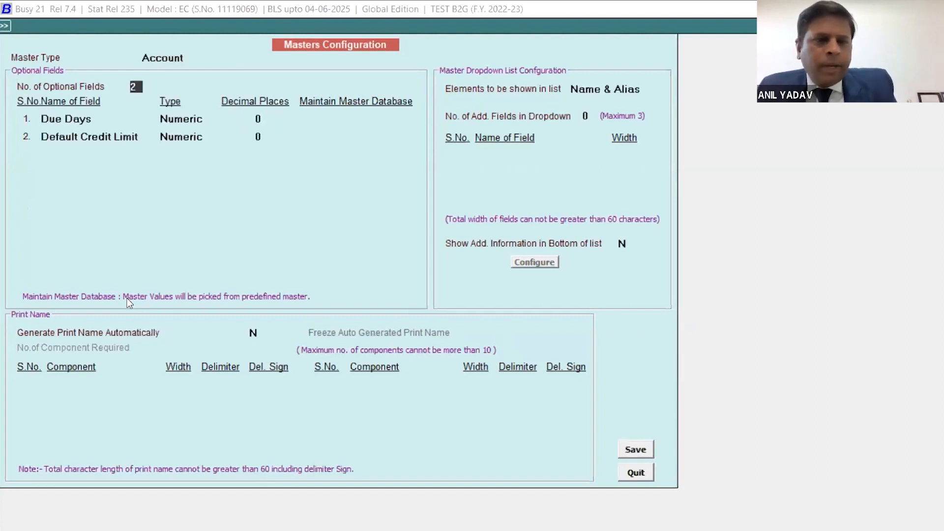
Set the number of account optional fields to 10, accepting the existing Due Days and Default Credit Limit definitions.
text(10)
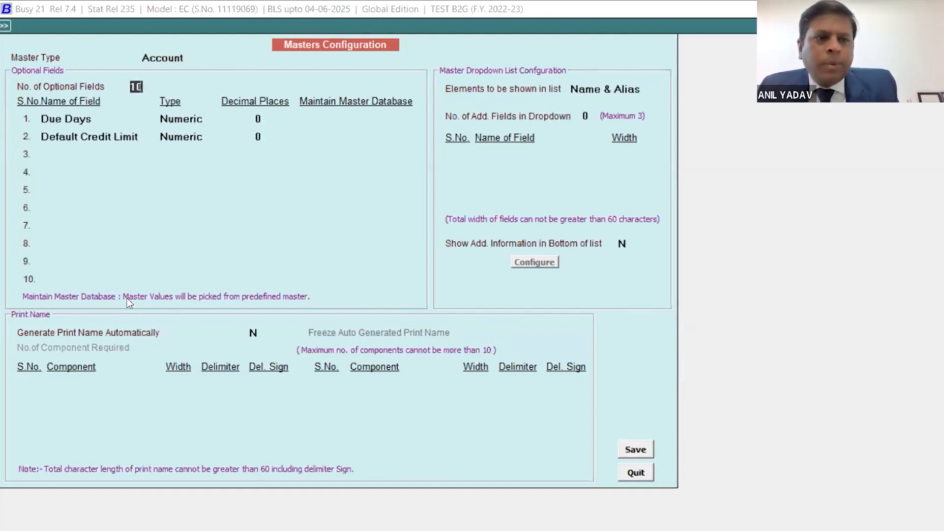
key(Return)
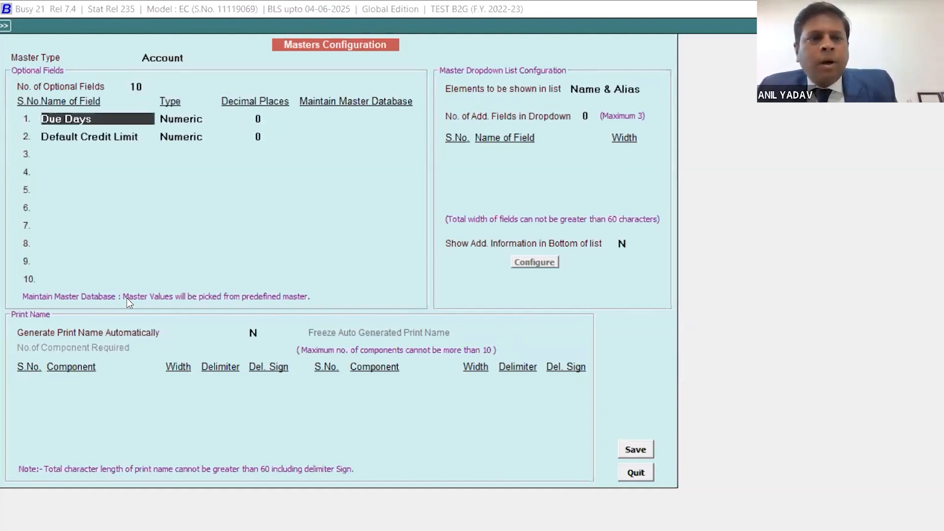
key(Return)
key(Return)
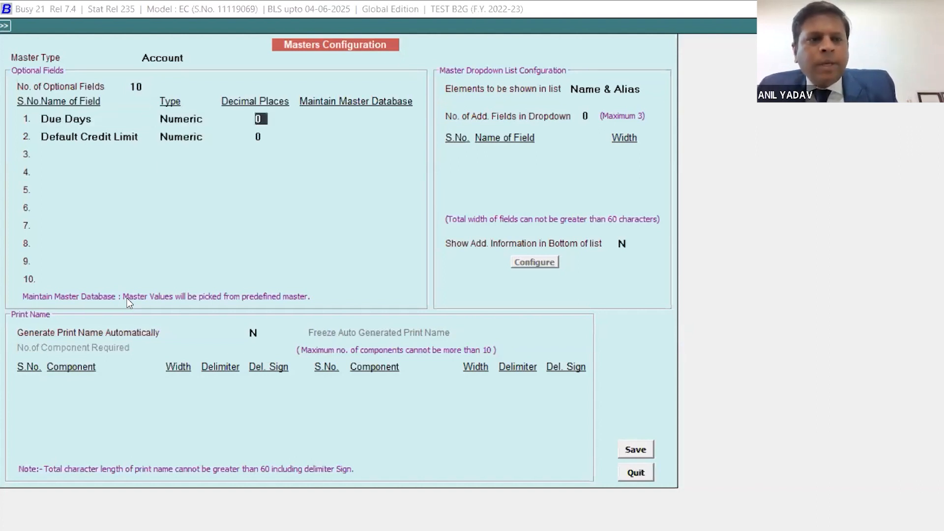
key(Return)
key(Return)
key(Return)
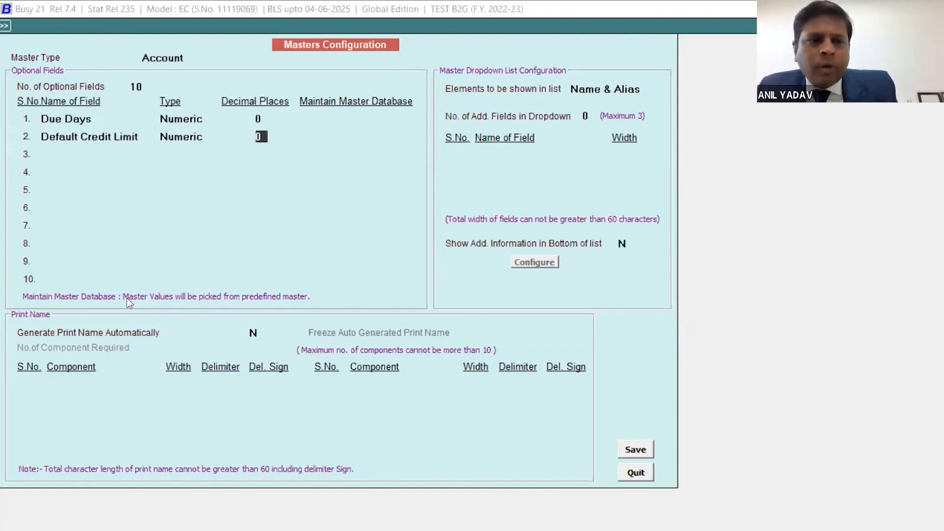
key(Return)
key(Return)
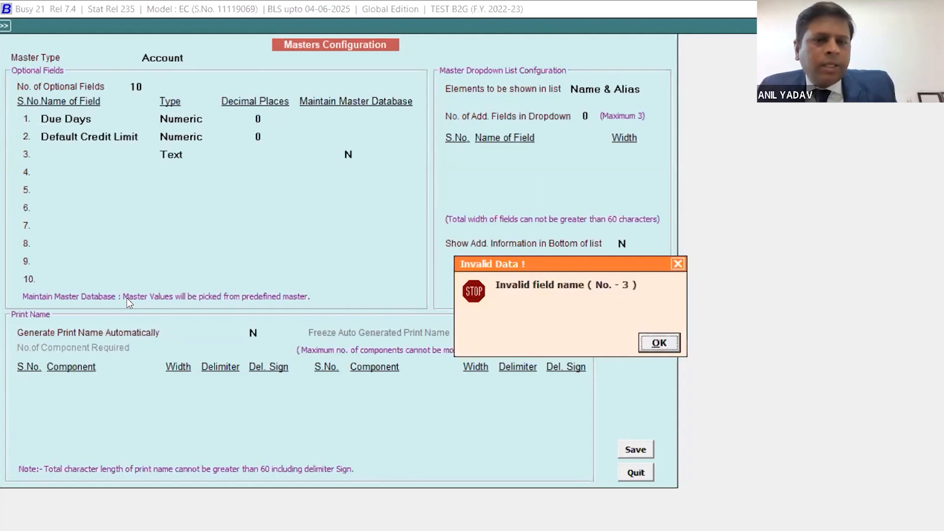
key(Return)
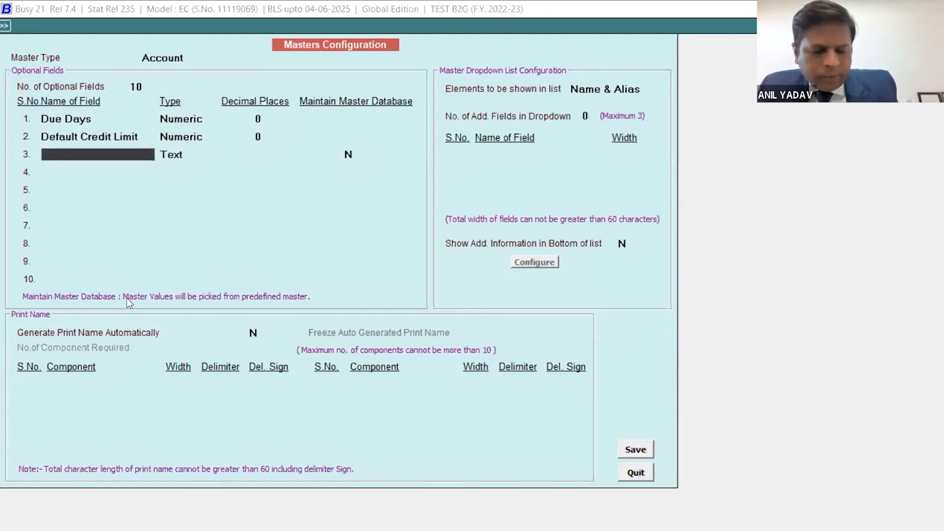
Define the third optional field as Area, of type Text, with Maintain Master Database set to Y.
text(are)
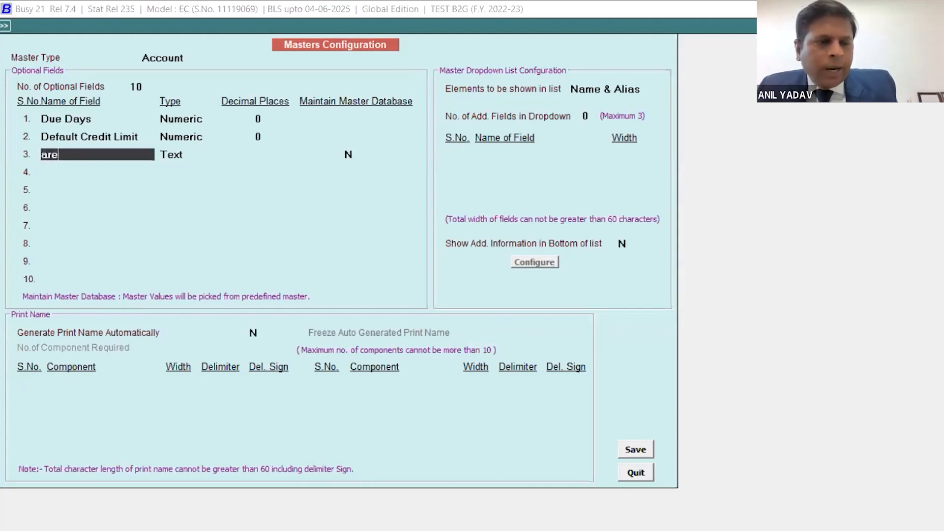
text(a)
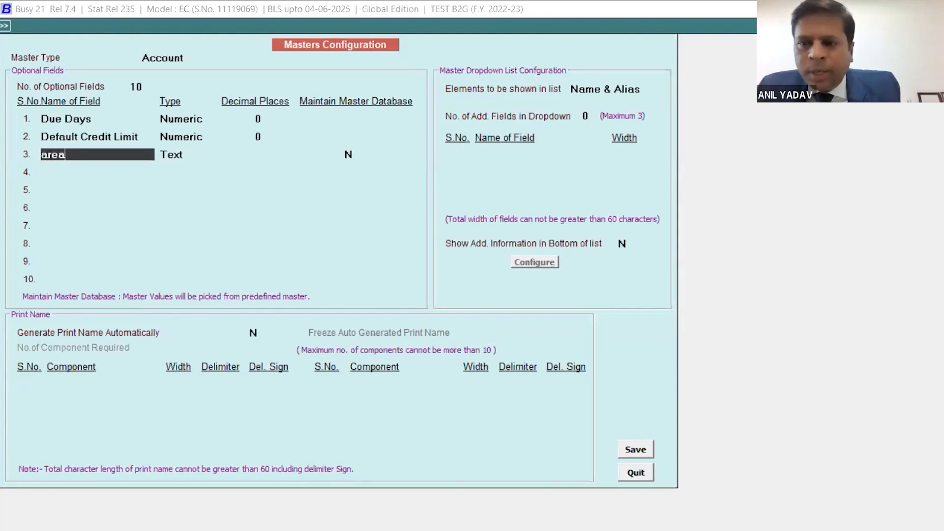
key(Return)
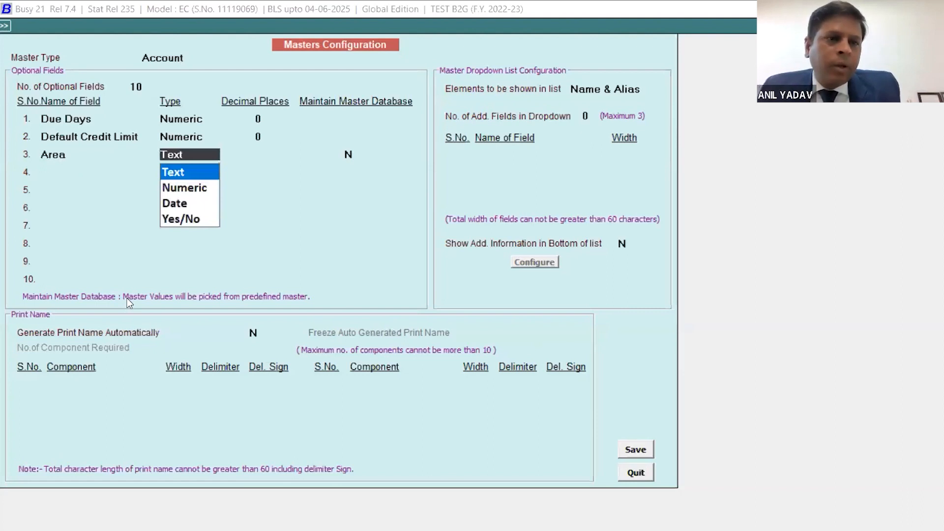
key(Return)
text(y)
key(Return)
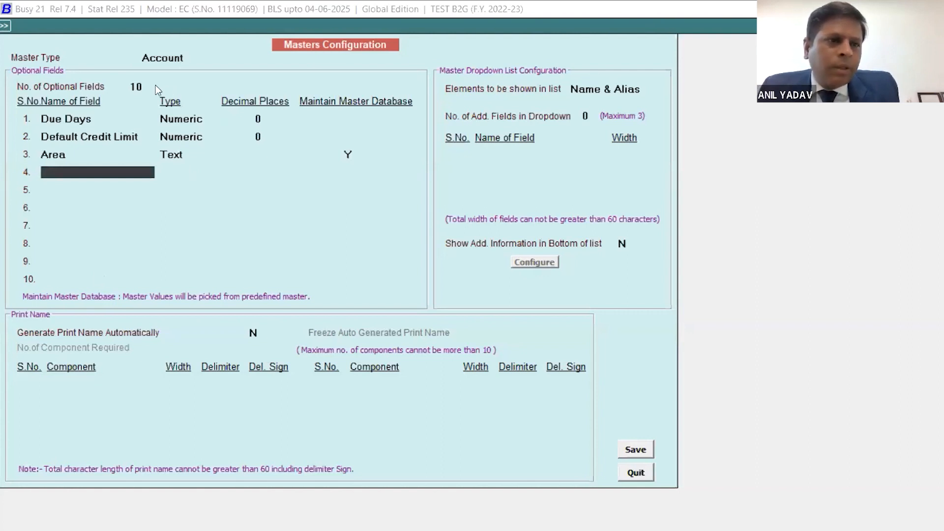
click(138, 87)
text(0)
key(Up)
key(Return)
key(Return)
Set the number of account optional fields to 3 and accept the Due Days, Default Credit Limit and Area definitions.
click(139, 87)
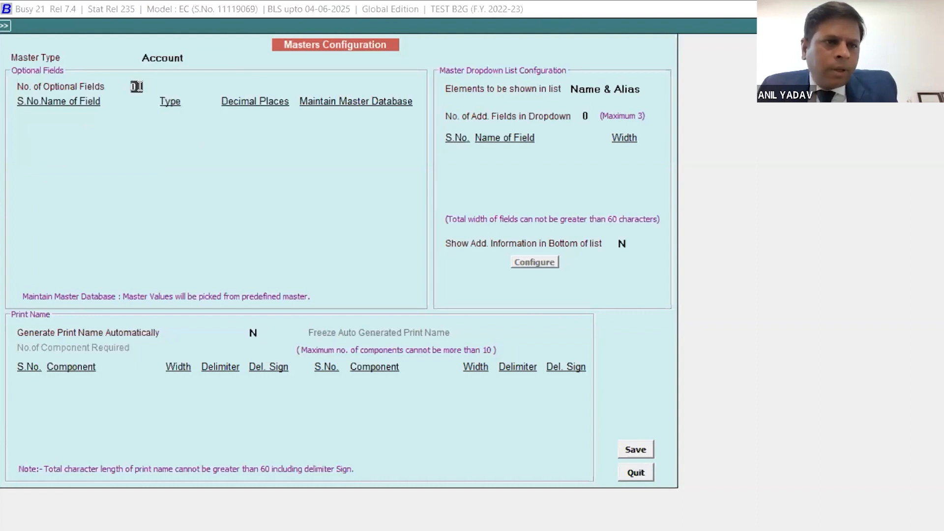
text(3)
key(Return)
key(Return)
key(Return)
key(Return)
key(Return)
key(Return)
key(Return)
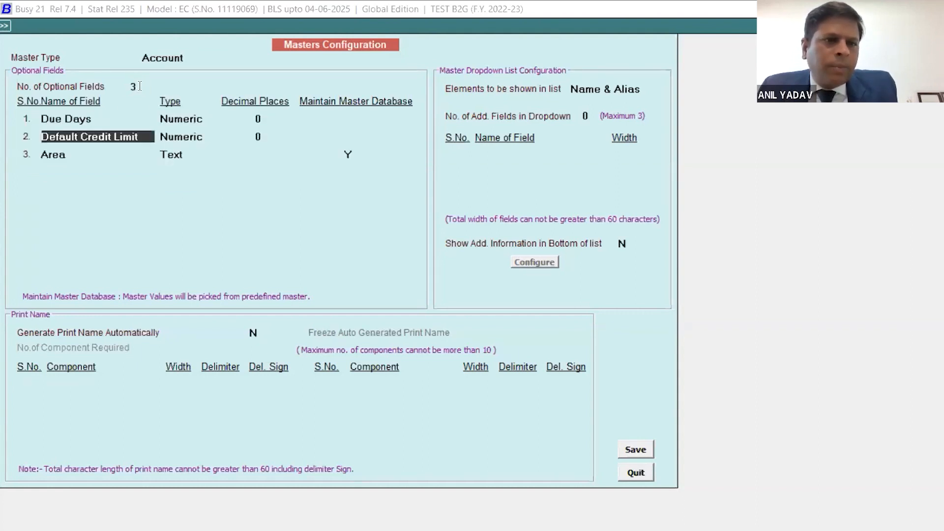
key(Return)
key(Return)
key(Return)
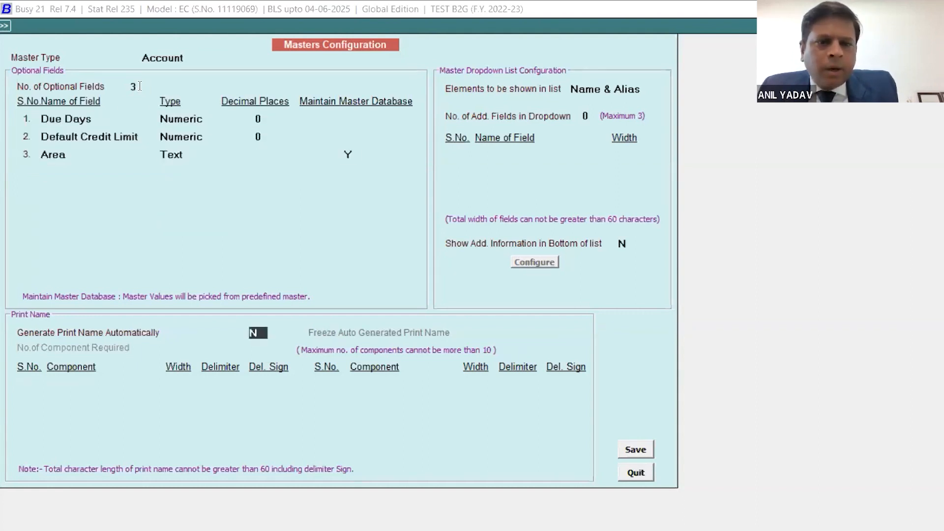
Save the account master configuration with its three optional fields and exit Masters Configuration.
click(640, 453)
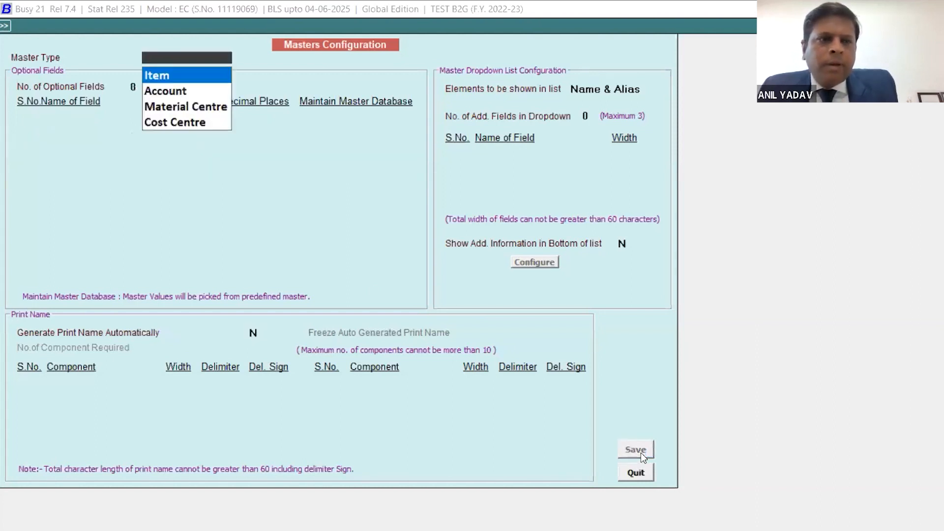
key(Escape)
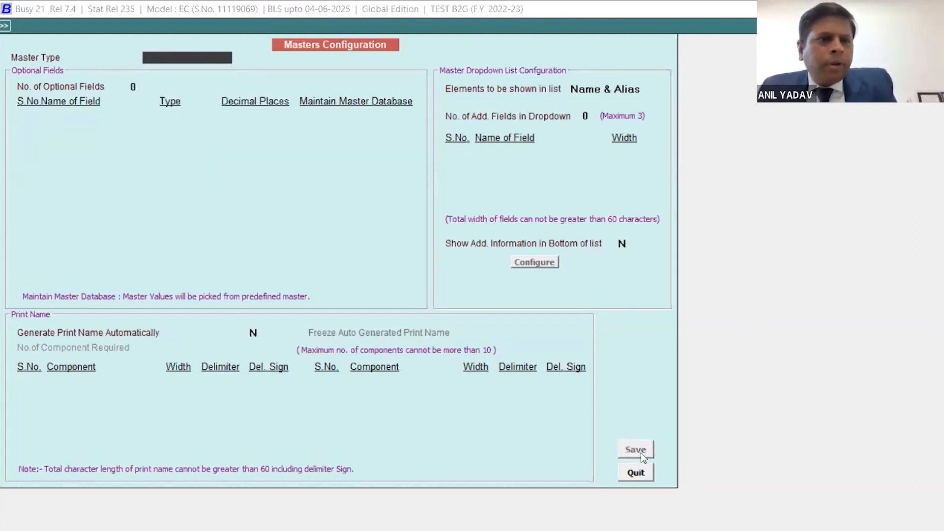
key(Escape)
key(Escape)
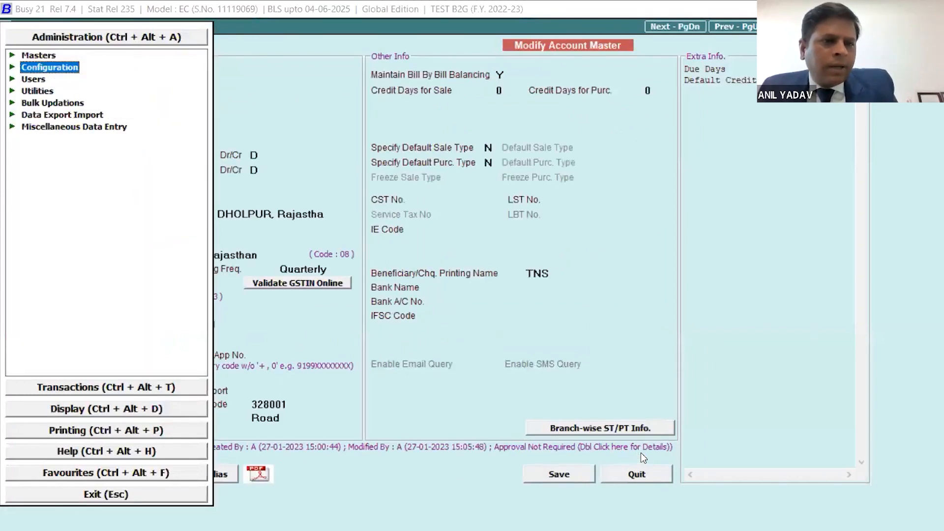
Close and reopen the TNS account master for modification, and bring up its optional fields.
key(Escape)
key(Escape)
key(Escape)
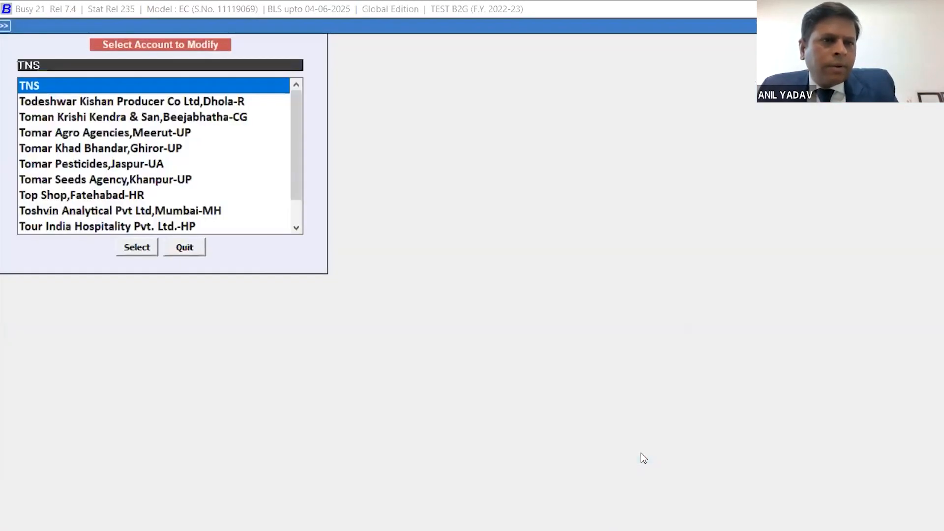
key(Return)
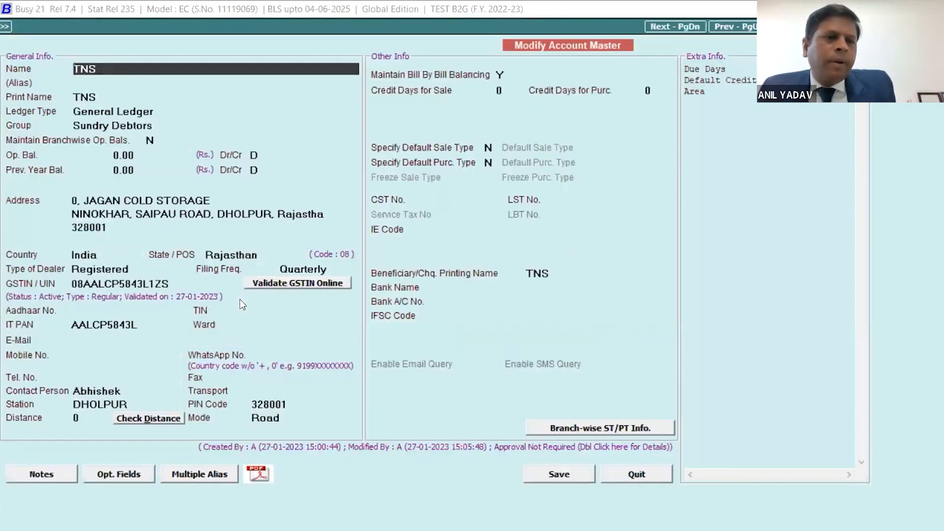
key(Return)
key(Return)
key(Return)
key(F2)
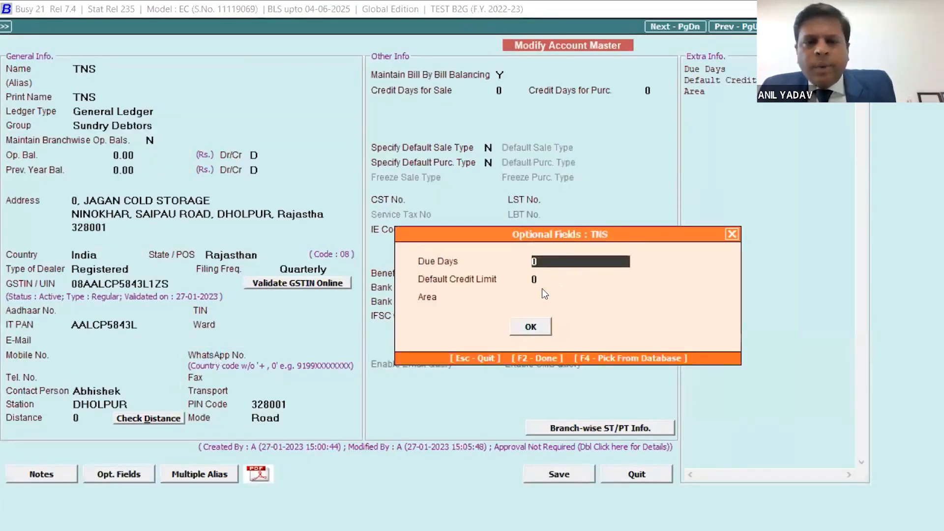
Add Delhi as a new Area value and assign it to the TNS account, keeping Due Days and Default Credit Limit at 0.
key(Return)
key(Return)
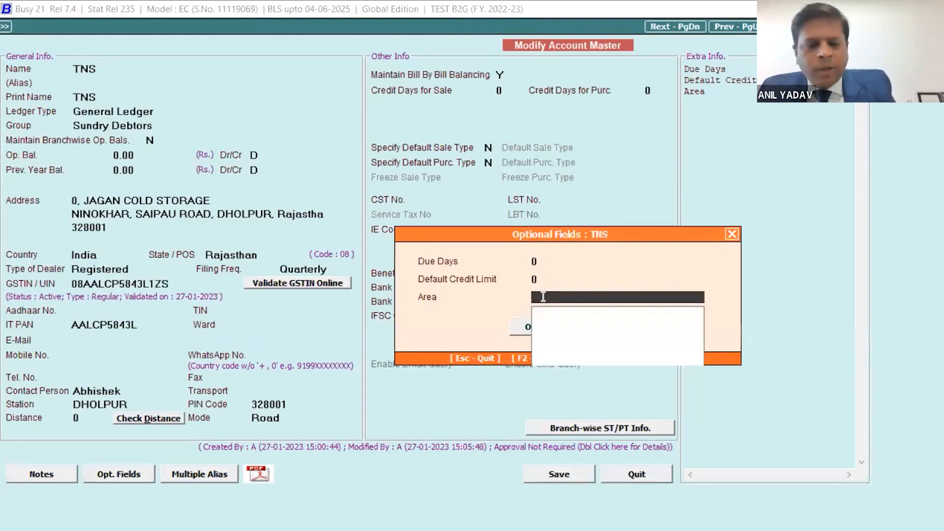
key(F3)
text(Del)
key(BackSpace)
key(BackSpace)
text(lhi)
key(Return)
key(Return)
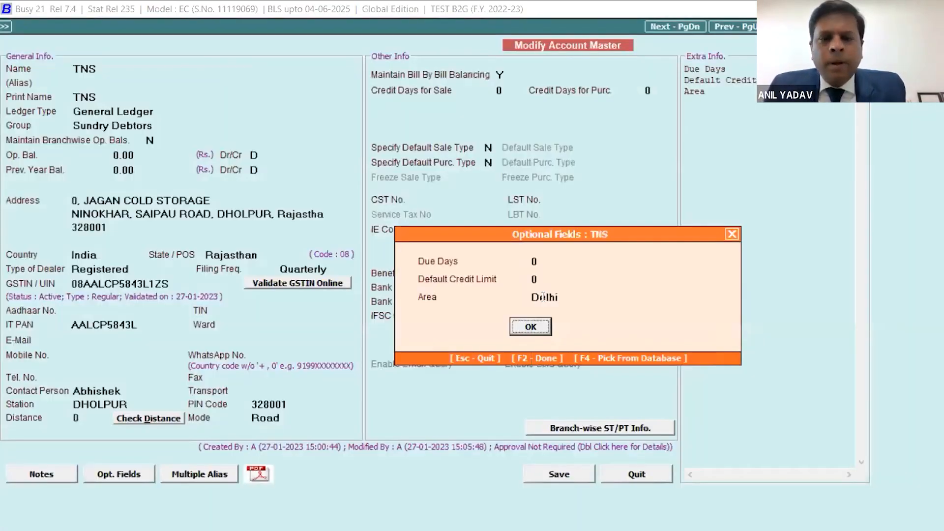
Accept the optional fields and the remaining TNS details, including TDS/TCS info, and save the account without overwriting its master image.
key(Return)
key(Return)
key(Return)
key(Return)
key(Return)
key(Return)
key(Return)
key(Return)
key(Return)
key(Return)
key(Return)
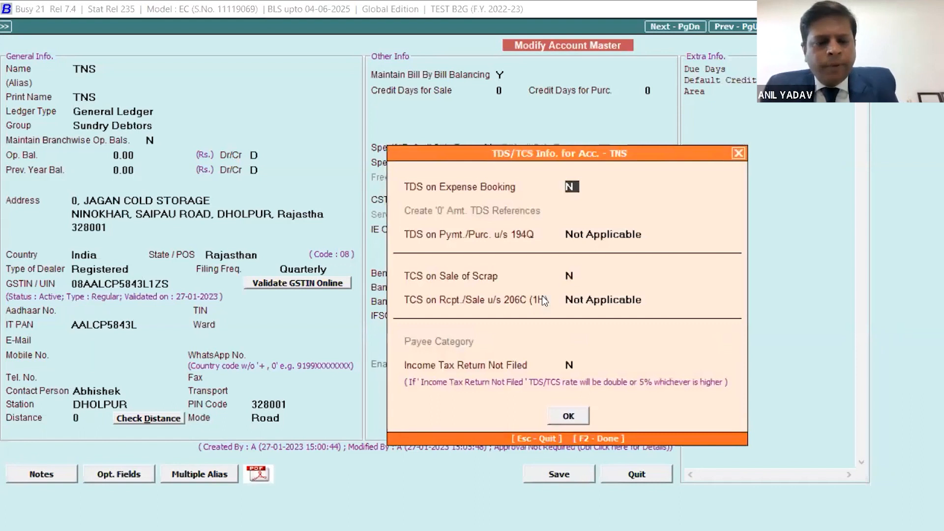
key(Return)
key(Return)
key(Return)
key(Return)
key(Return)
key(Return)
key(Return)
key(Return)
key(Return)
key(Return)
key(Return)
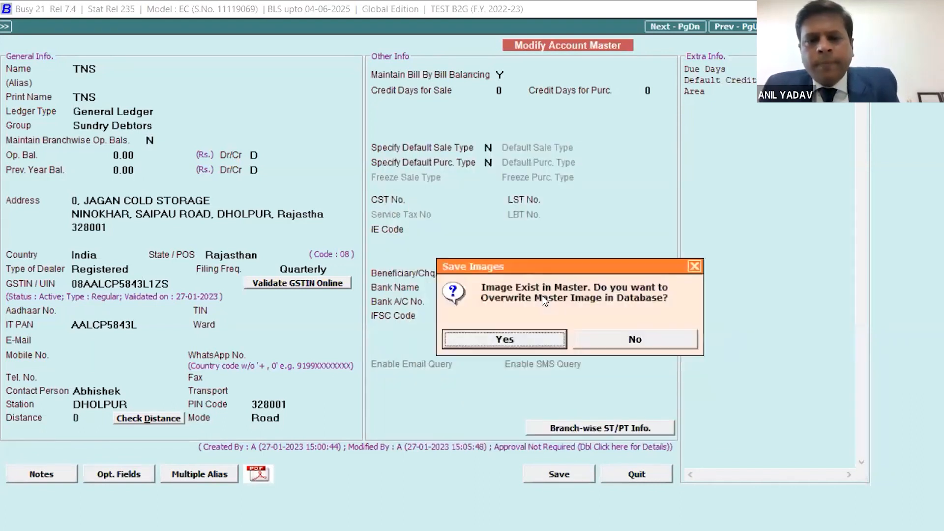
key(Right)
key(Return)
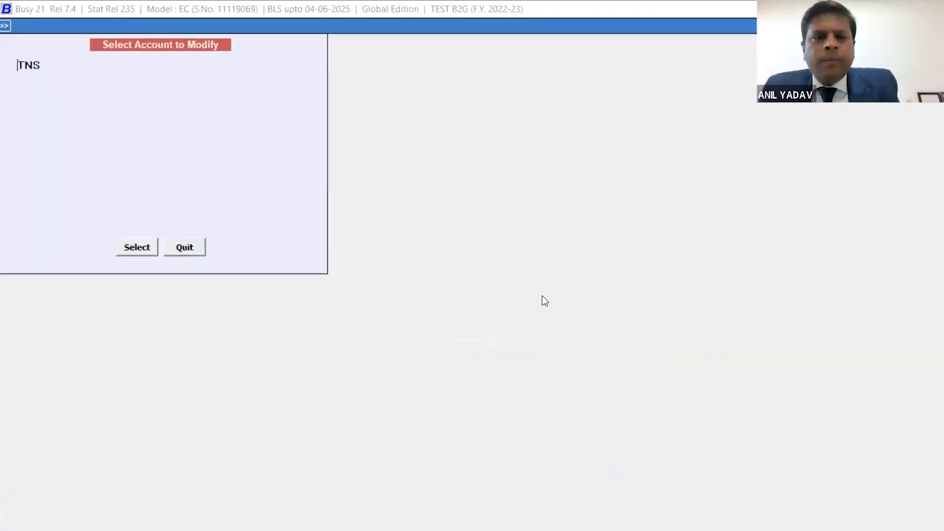
Leave account modification and go to the list of display reports.
key(Escape)
key(Right)
key(Right)
key(Right)
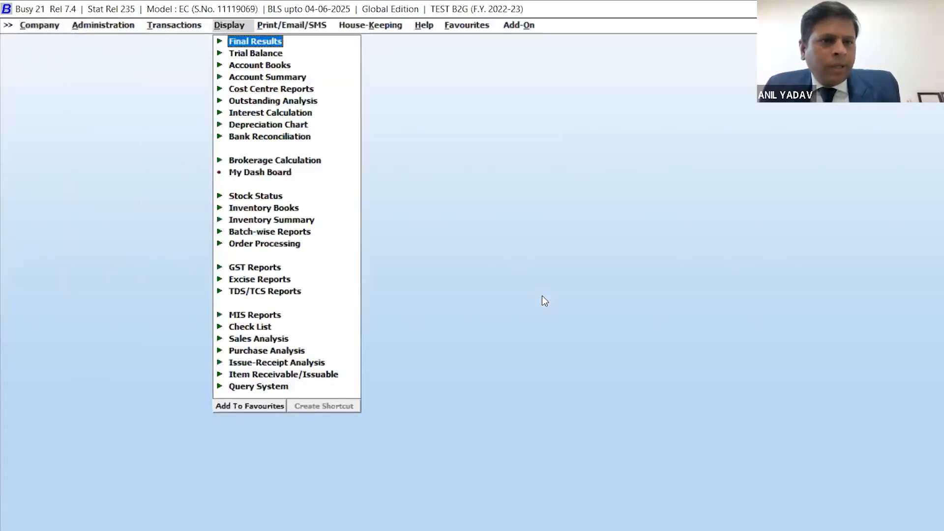
key(Down)
key(Down)
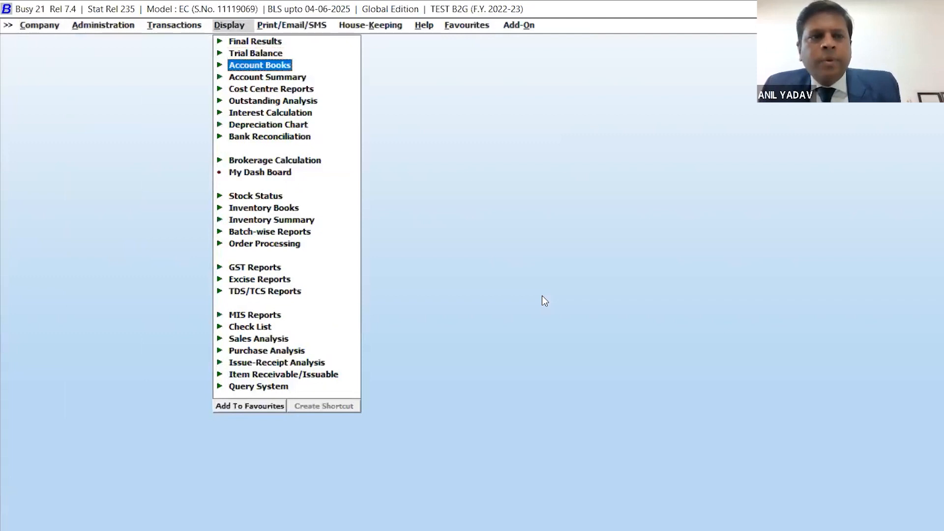
key(Return)
key(Down)
key(Down)
key(Up)
key(Up)
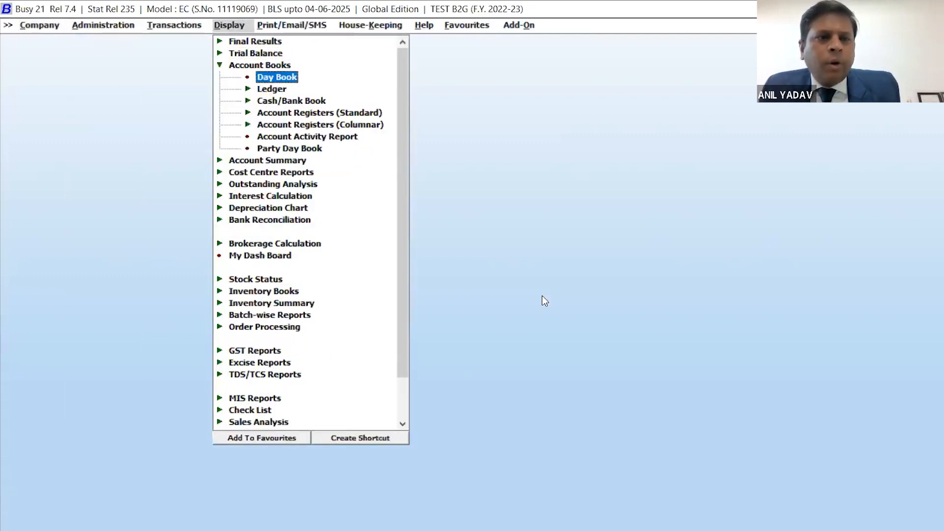
key(Up)
key(Left)
Open the Amount Receivable report from Outstanding Analysis for all accounts.
key(Down)
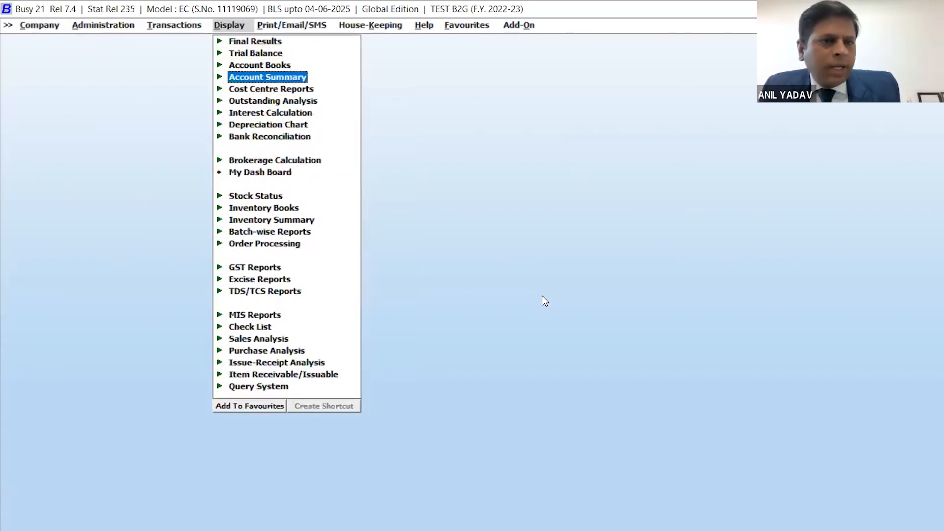
key(Down)
key(Down)
key(Return)
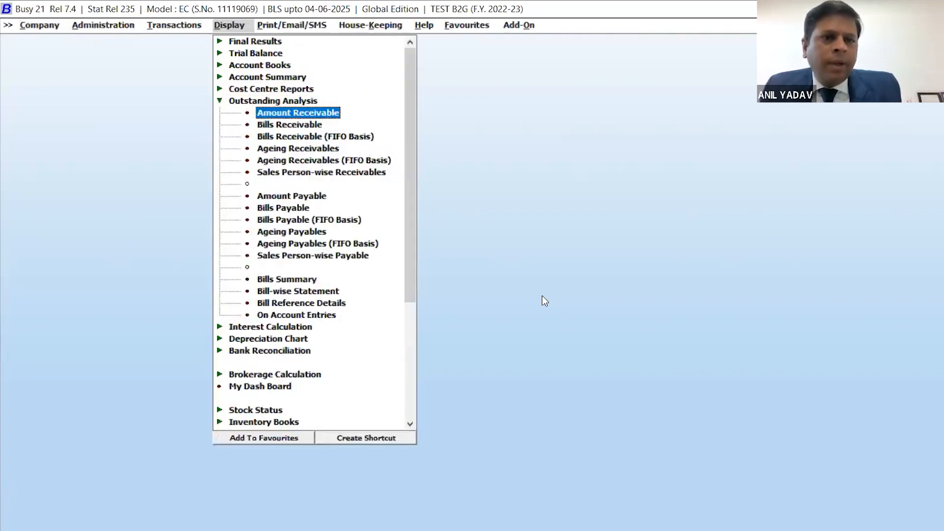
key(Return)
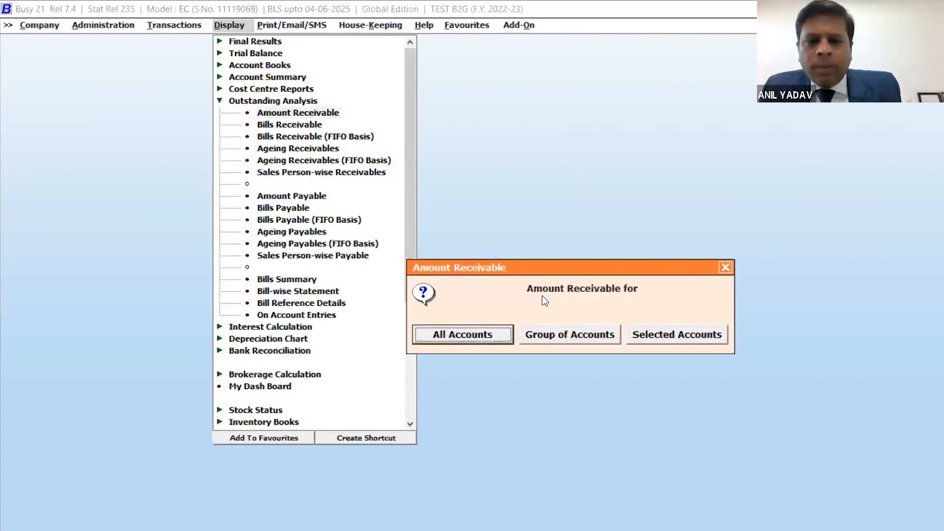
key(Return)
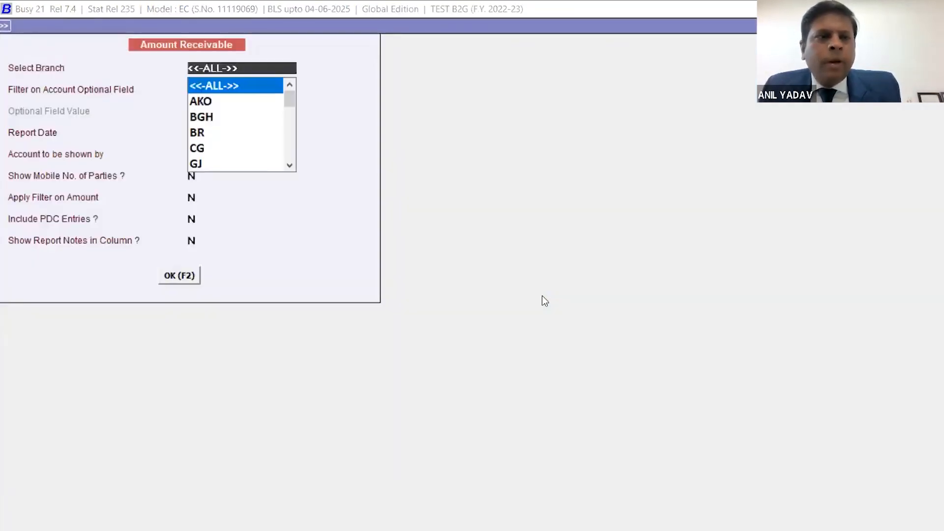
View the Amount Receivable report for all branches, filtered by Area Delhi with report date 31-05-2022, and close it.
key(Return)
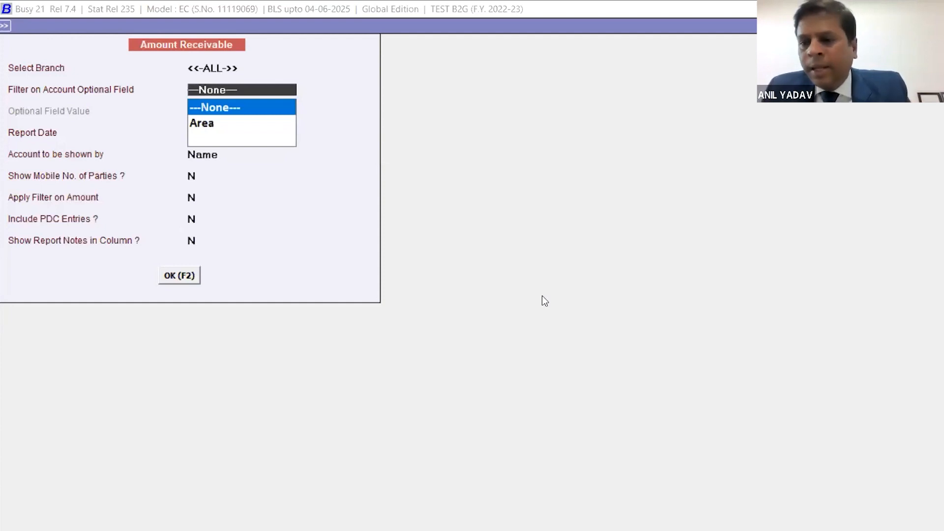
key(Down)
key(Return)
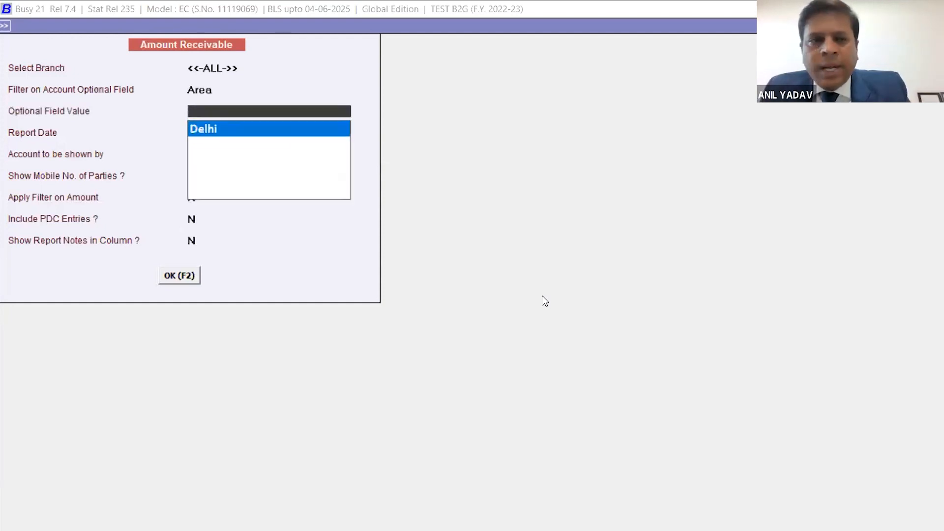
key(Return)
key(Return)
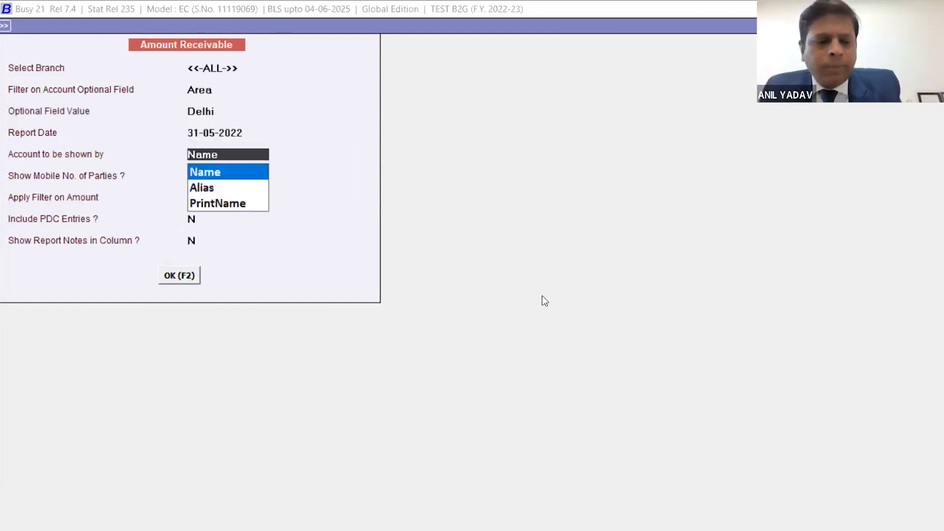
key(F2)
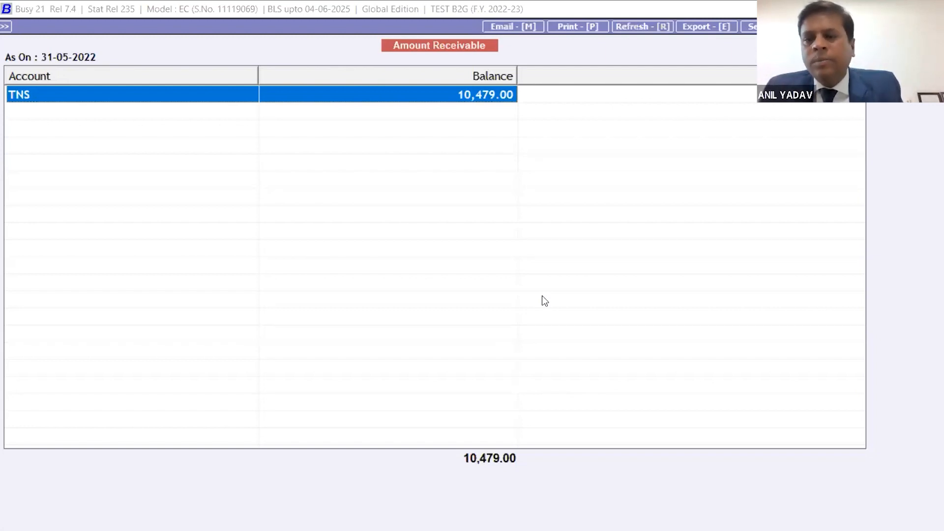
key(Escape)
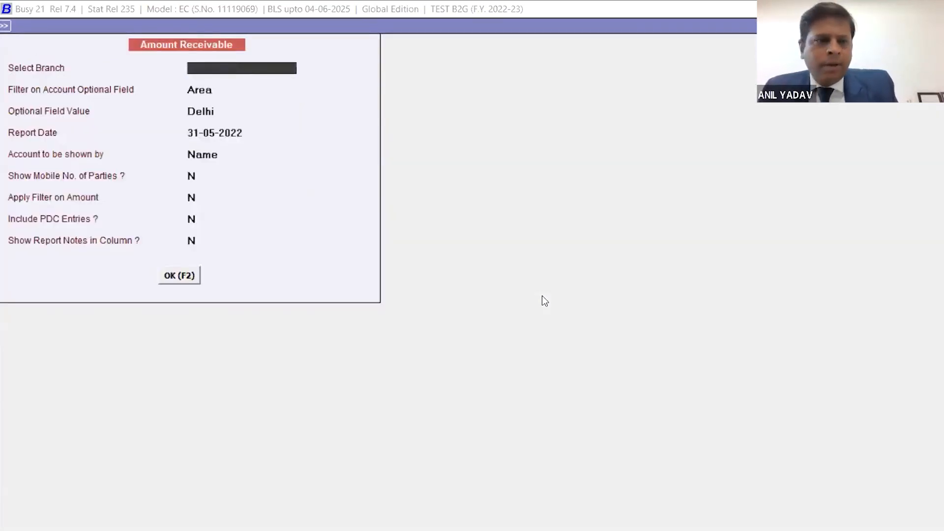